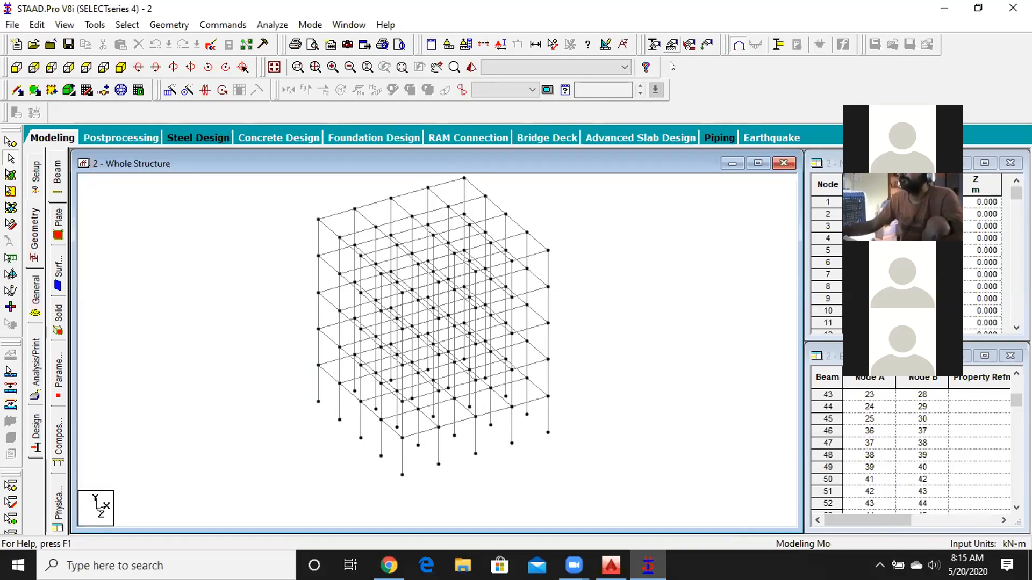
# Examine the available modelling commands for member properties, geometric constants, support specifications and loading
pyautogui.scroll(-1, 718, 94)
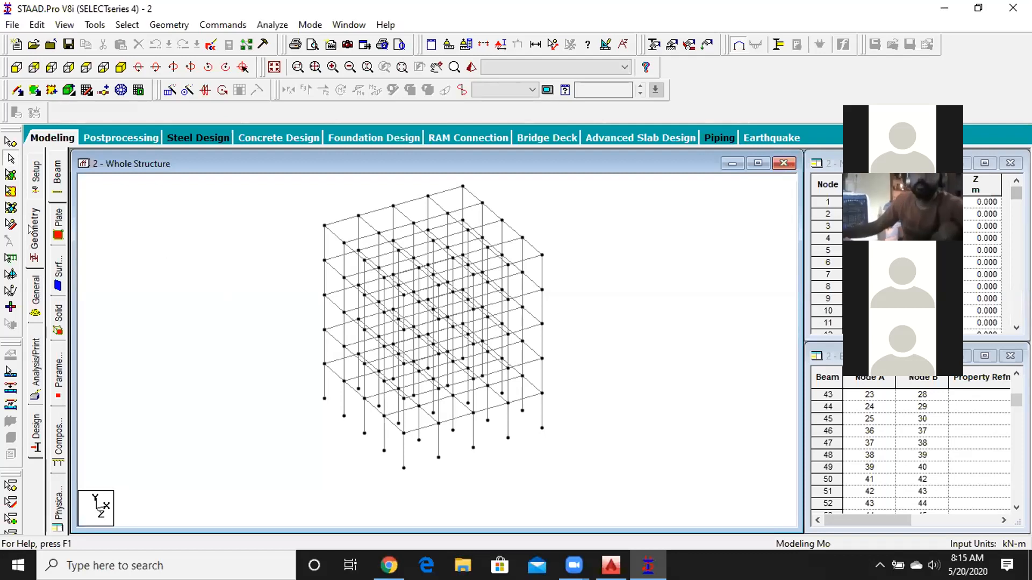
pyautogui.click(33, 297)
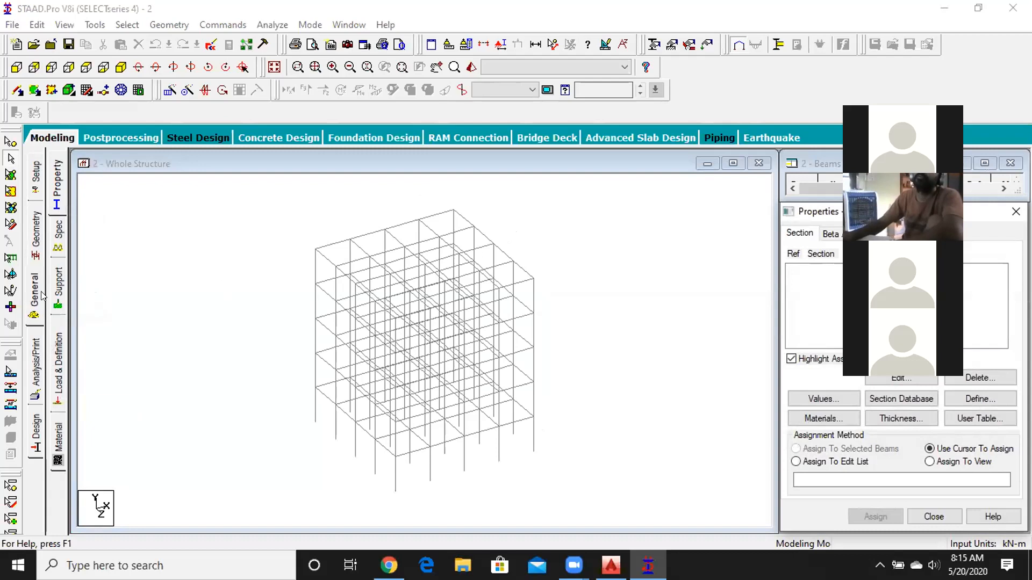
pyautogui.click(172, 26)
pyautogui.click(171, 26)
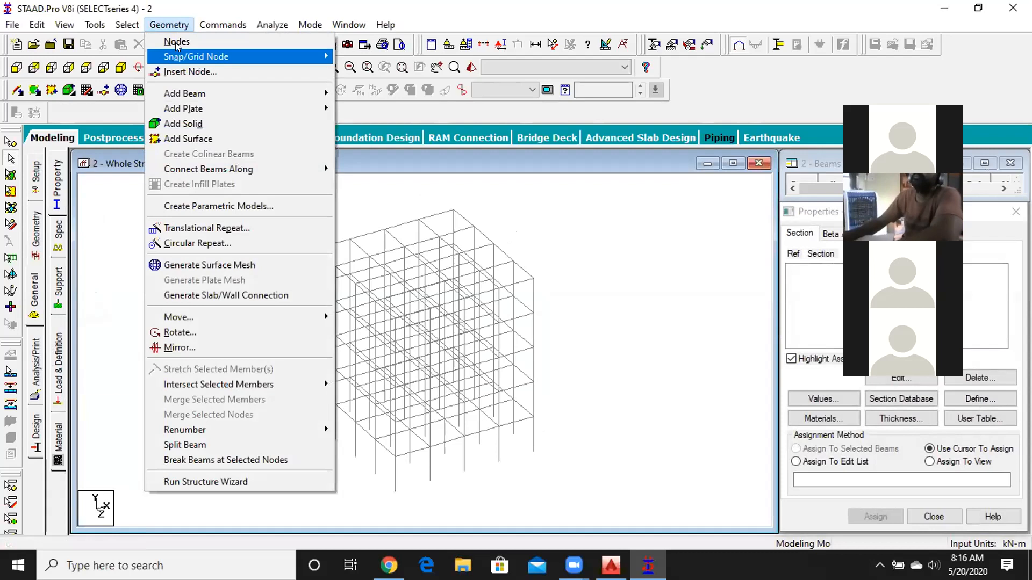
pyautogui.moveTo(224, 26)
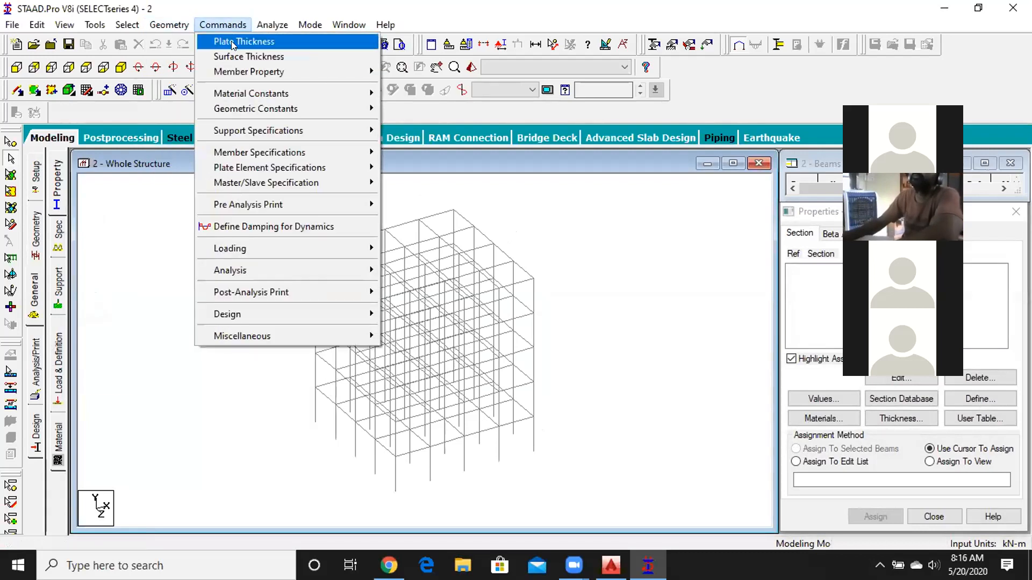
pyautogui.moveTo(249, 110)
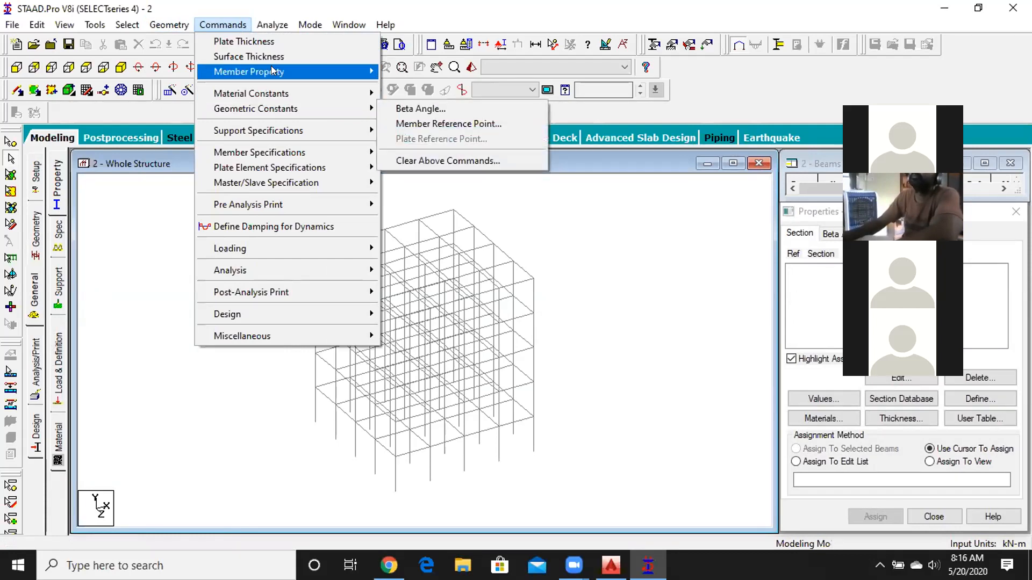
pyautogui.moveTo(272, 67)
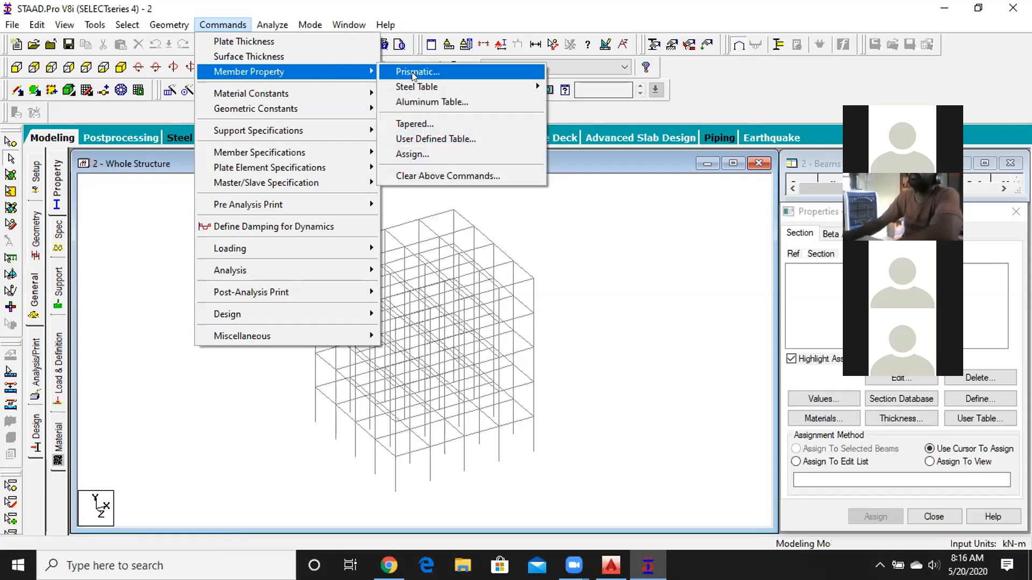
pyautogui.moveTo(351, 115)
pyautogui.moveTo(318, 135)
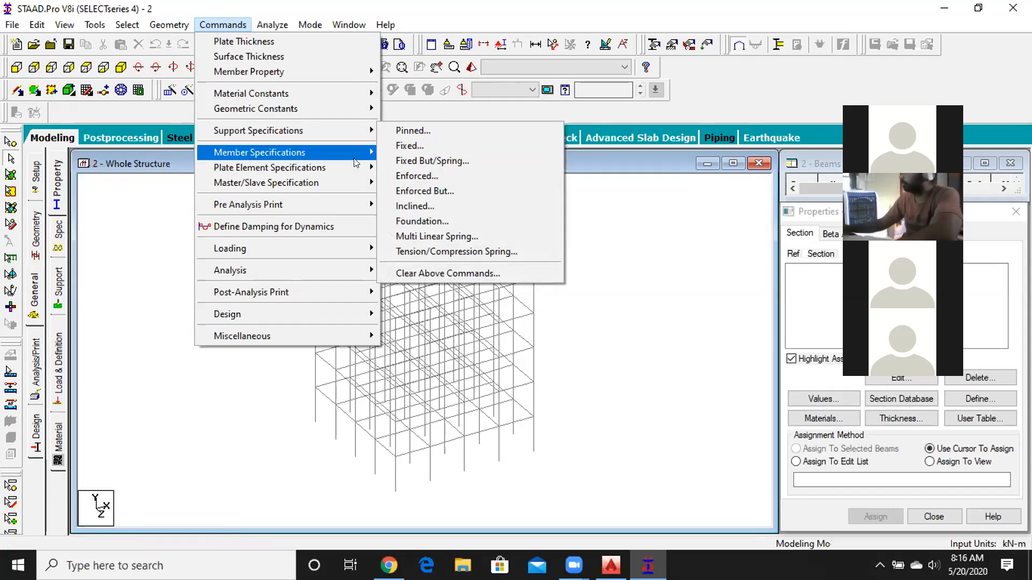
pyautogui.moveTo(352, 250)
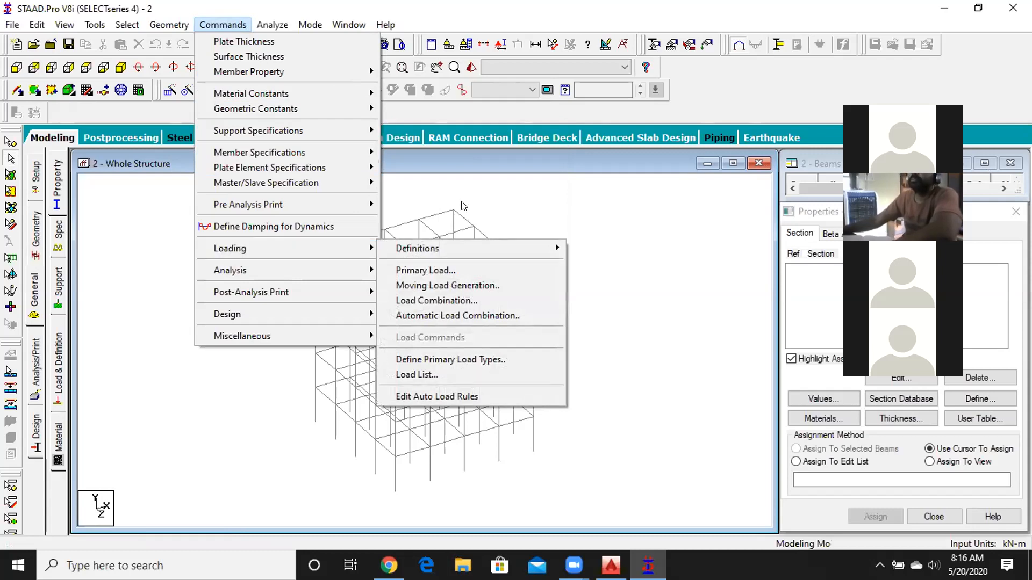
pyautogui.click(485, 201)
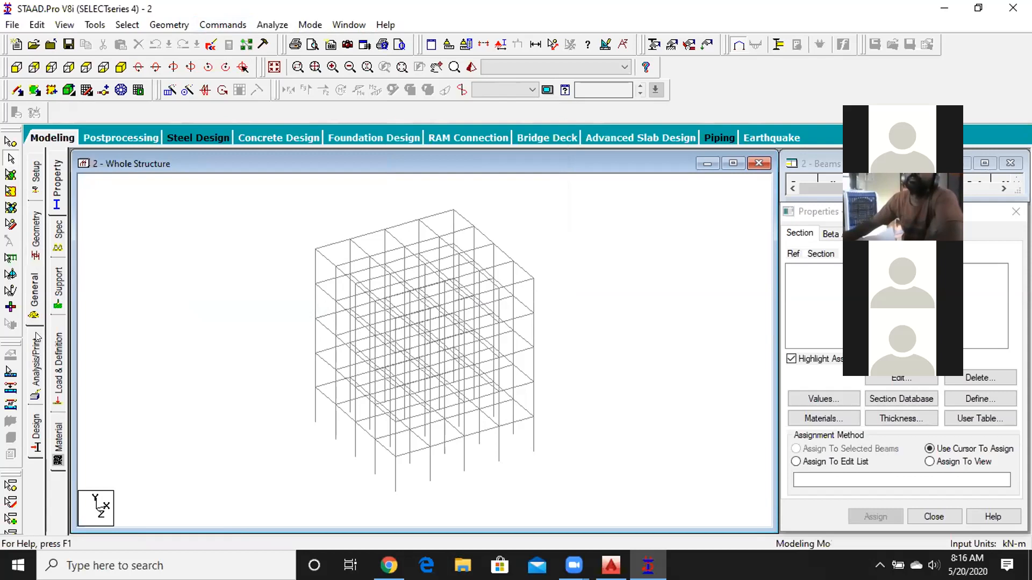
# Bring up the support definitions for the whole structure
pyautogui.click(56, 289)
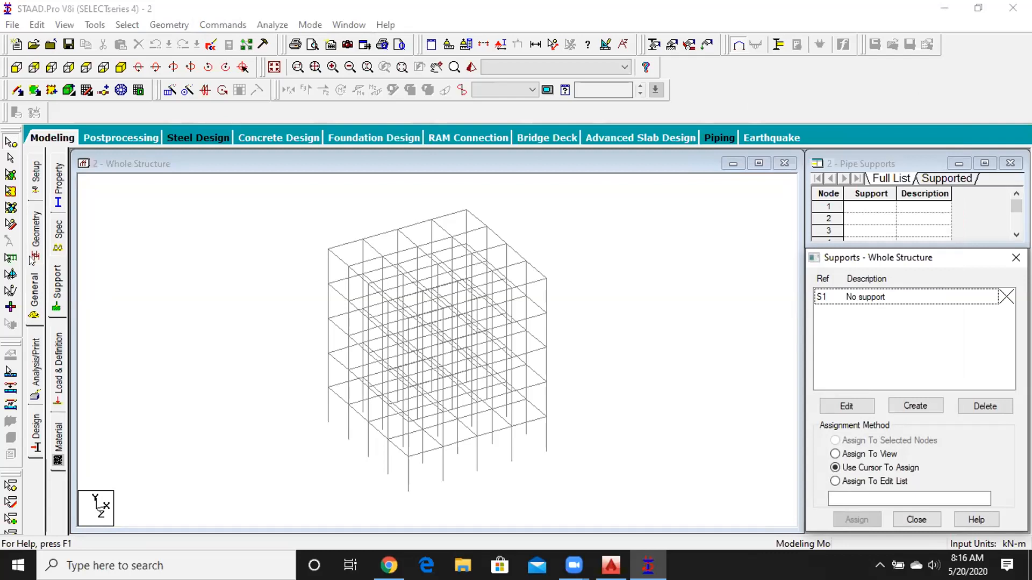
pyautogui.click(34, 239)
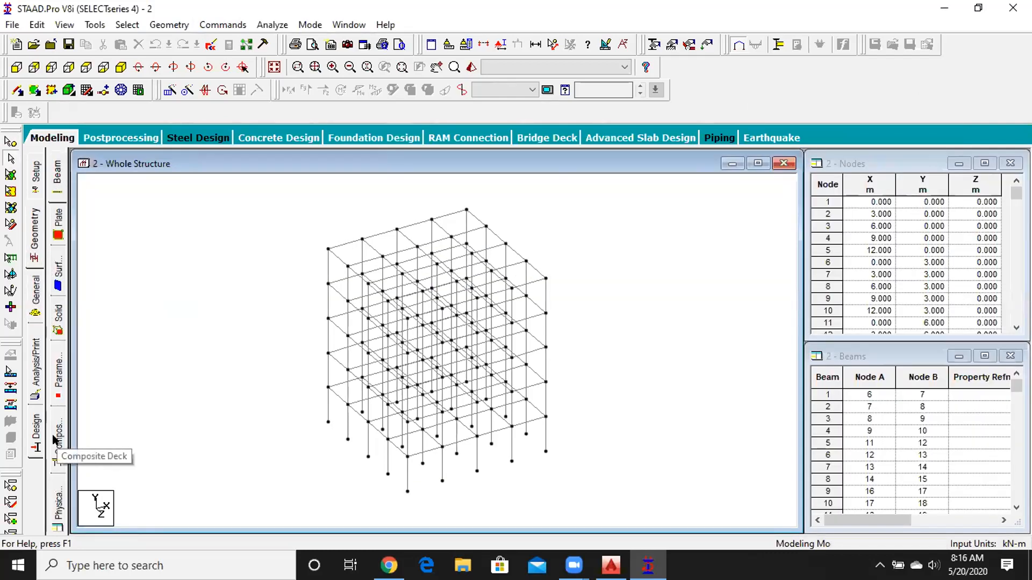
pyautogui.click(32, 300)
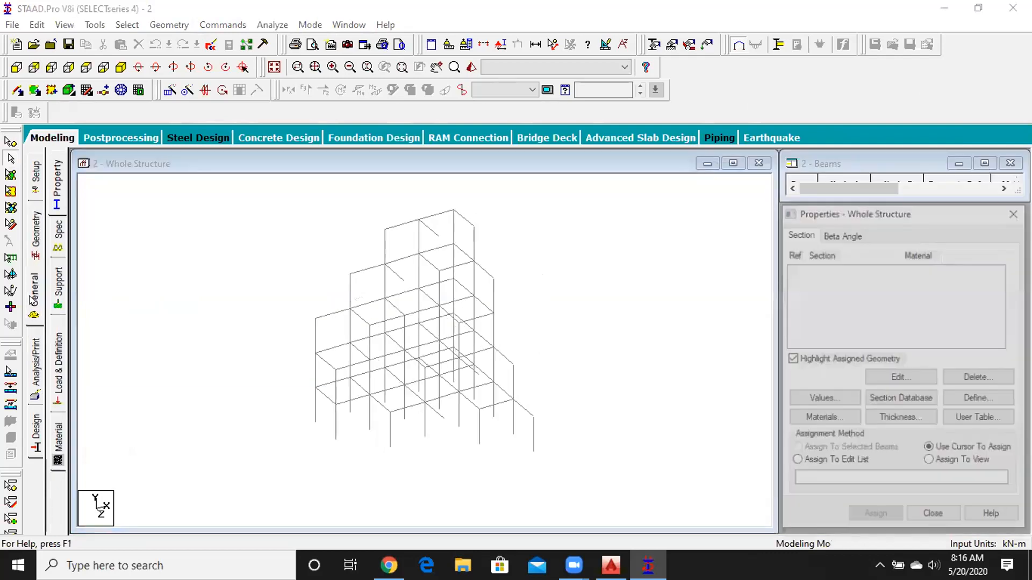
pyautogui.click(58, 285)
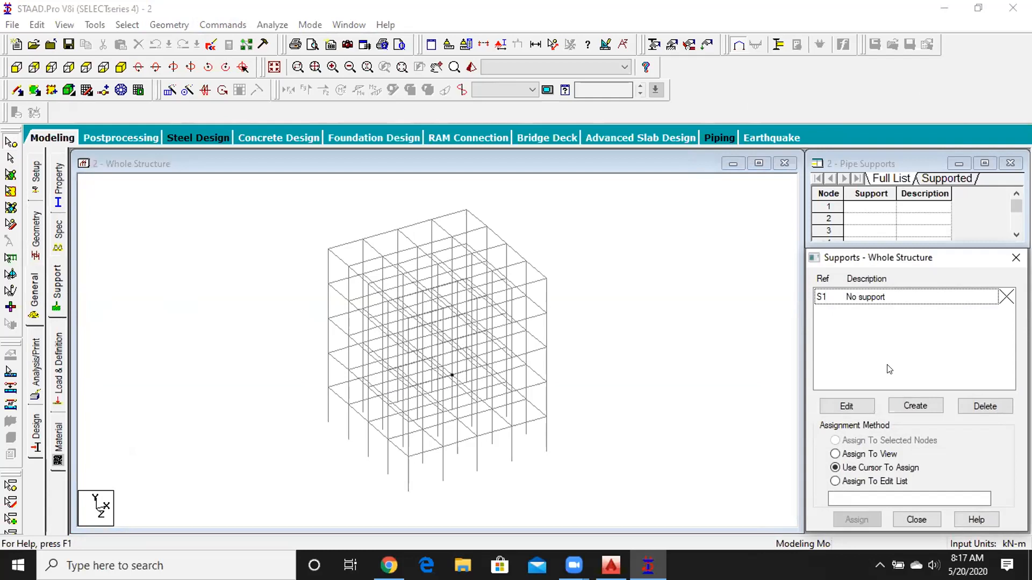
# Compare the Fixed, Pinned and Fixed But restraint options for a new support, including the FX release
pyautogui.click(921, 407)
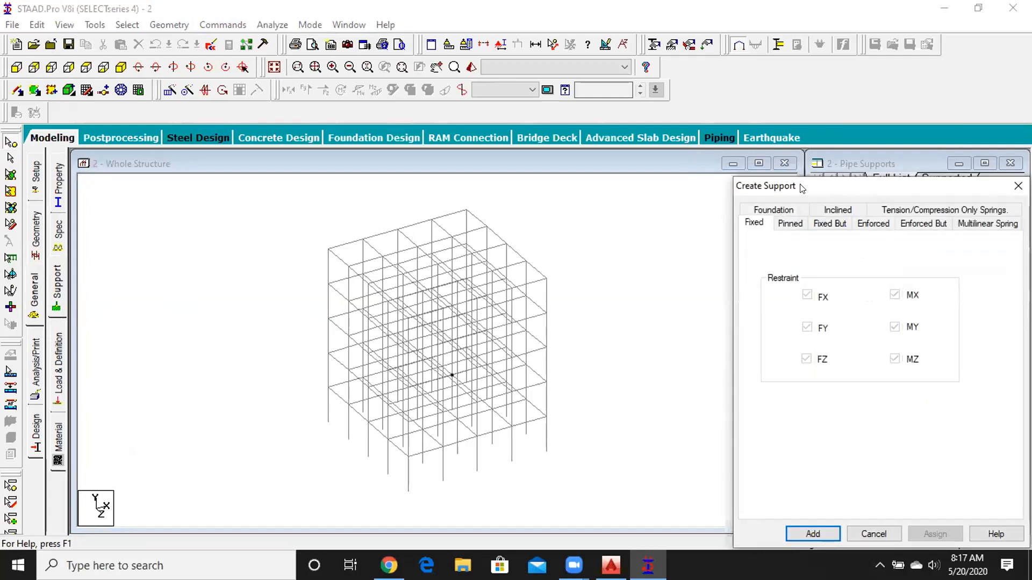
pyautogui.moveTo(800, 188); pyautogui.dragTo(501, 130)
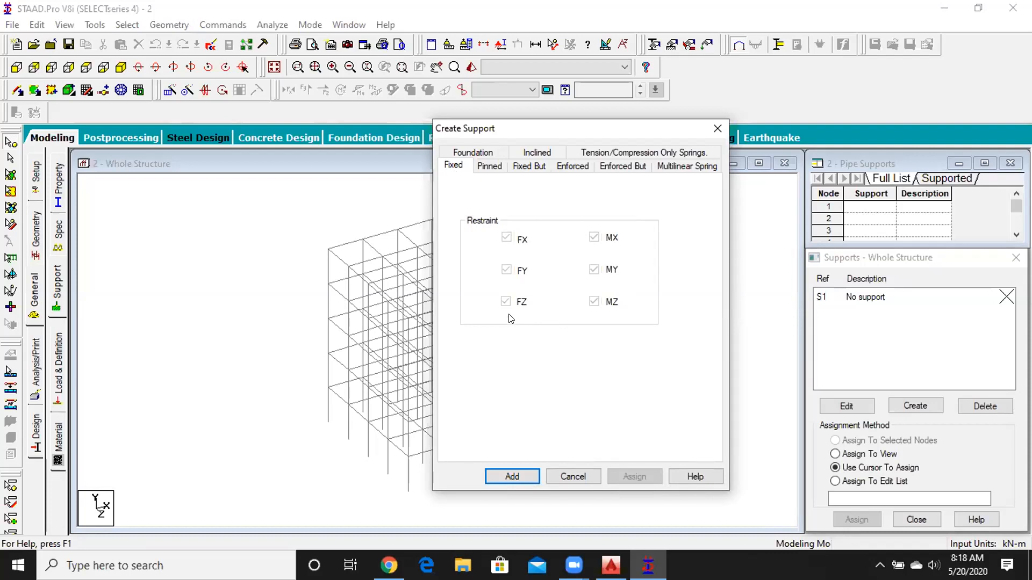
pyautogui.click(489, 167)
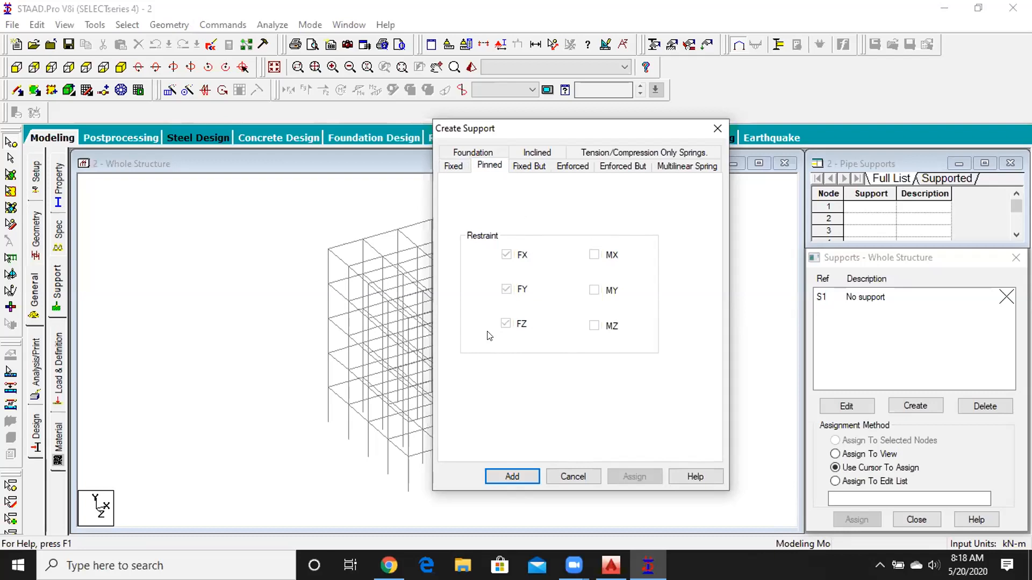
pyautogui.click(527, 166)
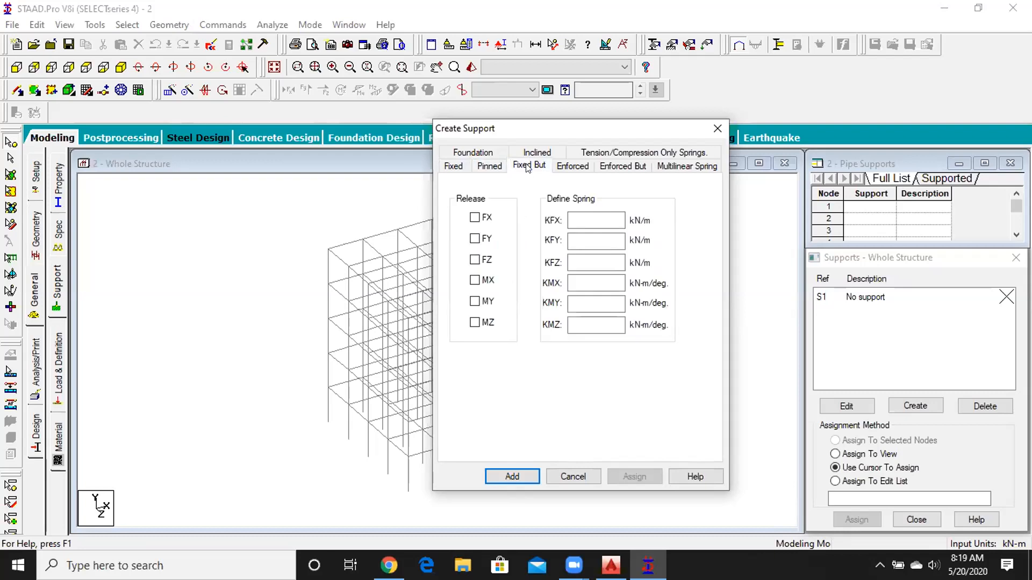
pyautogui.click(474, 218)
pyautogui.click(474, 218)
pyautogui.click(474, 218)
pyautogui.click(474, 218)
# Add a fixed support to the support list and select it for assignment
pyautogui.click(452, 166)
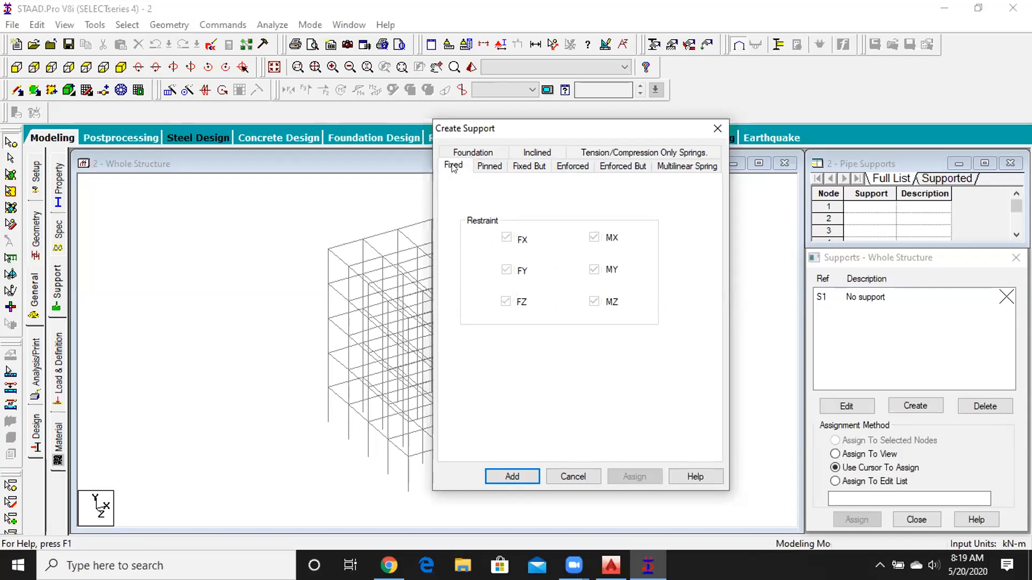
pyautogui.click(512, 476)
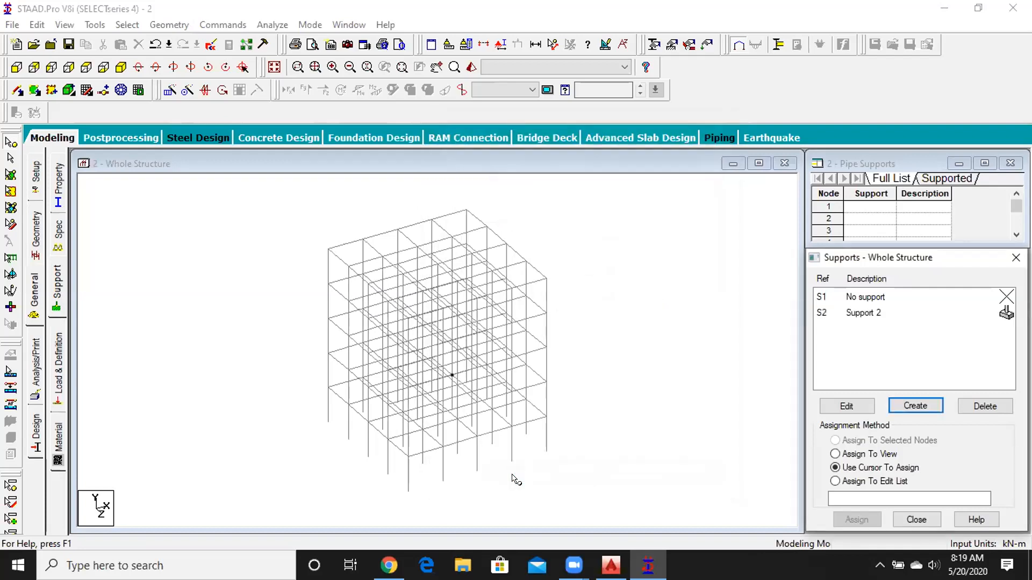
pyautogui.click(884, 312)
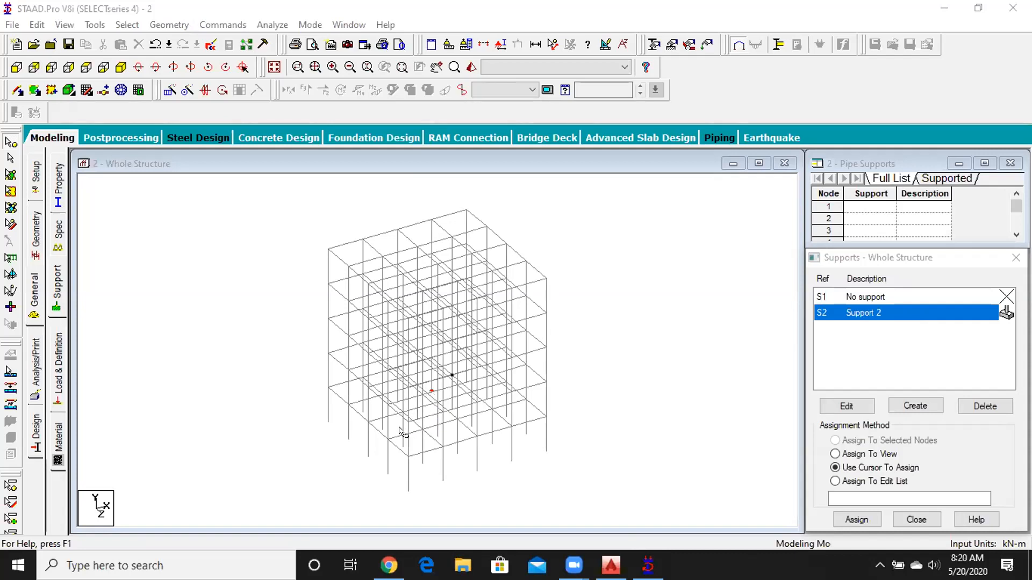
# Select all base nodes of the frame in the front view and assign the fixed support to them
pyautogui.click(16, 68)
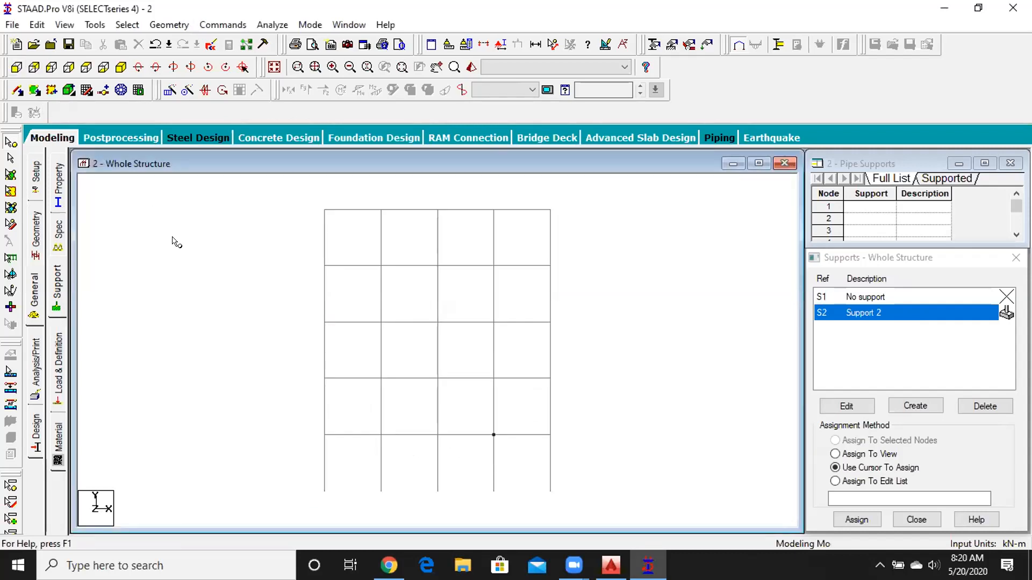
pyautogui.moveTo(297, 472); pyautogui.dragTo(570, 508)
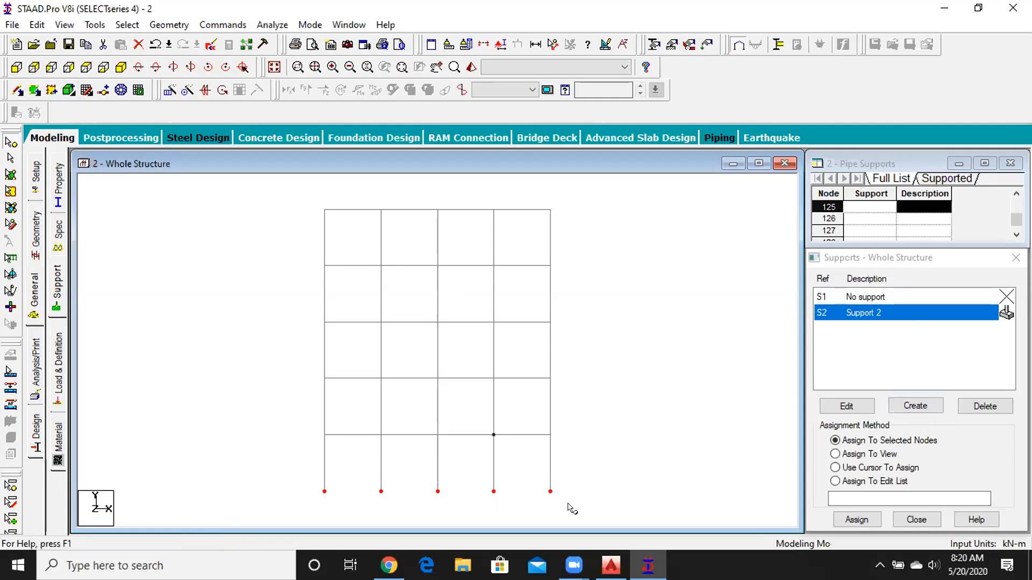
pyautogui.click(121, 67)
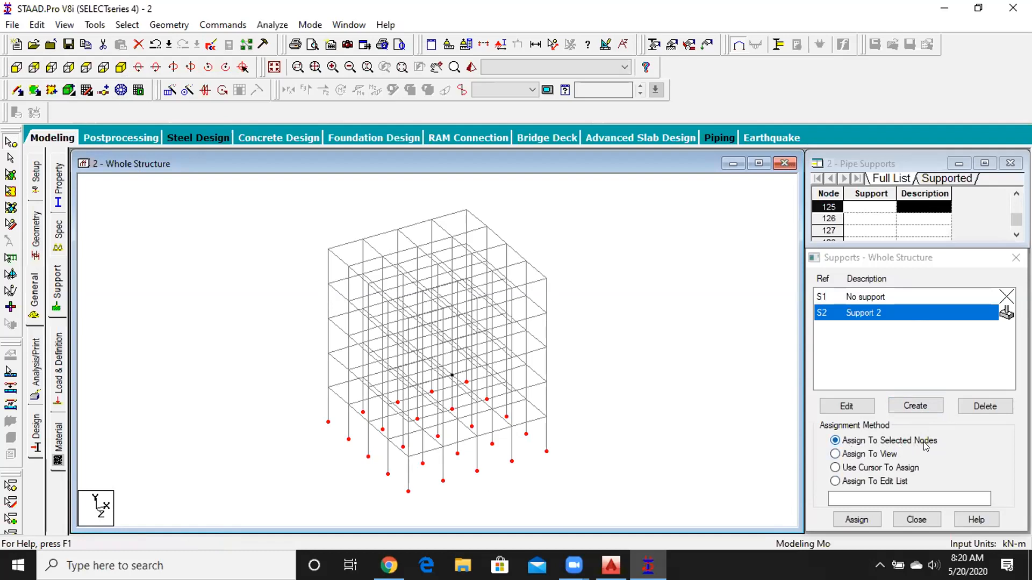
pyautogui.click(849, 513)
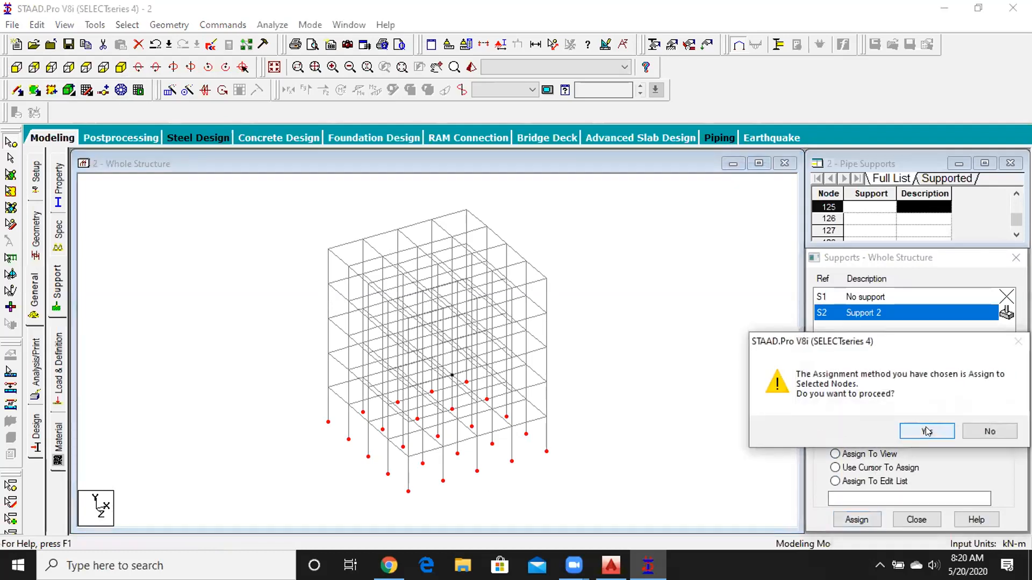
pyautogui.click(923, 430)
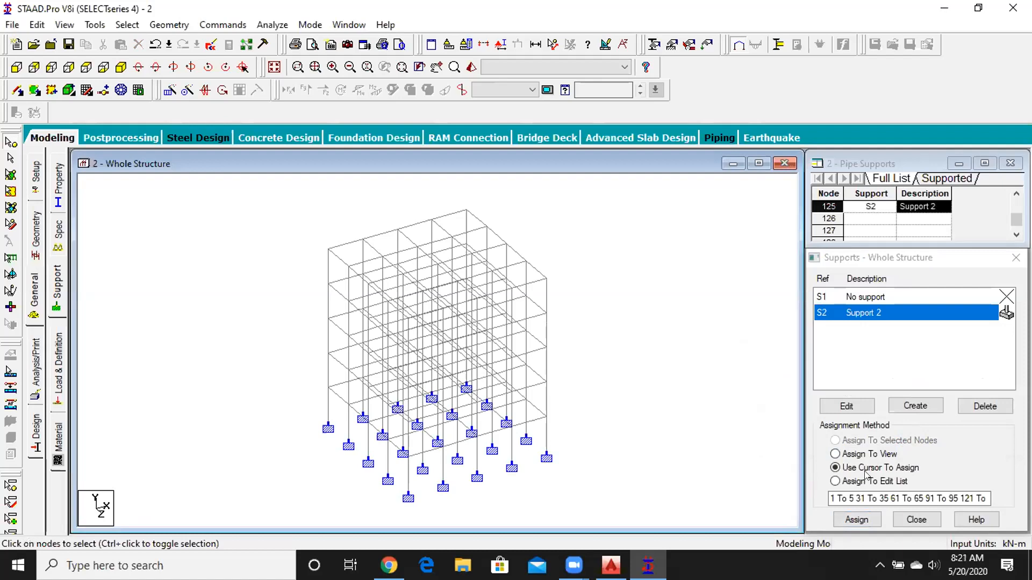
# Assign the fixed support to every node of the frame with the Assign To View method
pyautogui.click(856, 519)
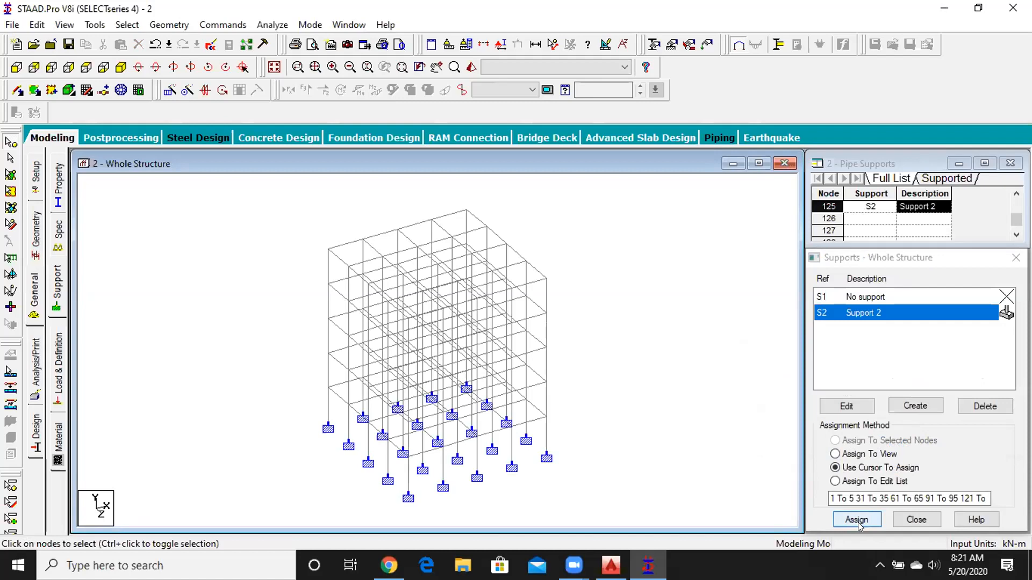
pyautogui.click(857, 520)
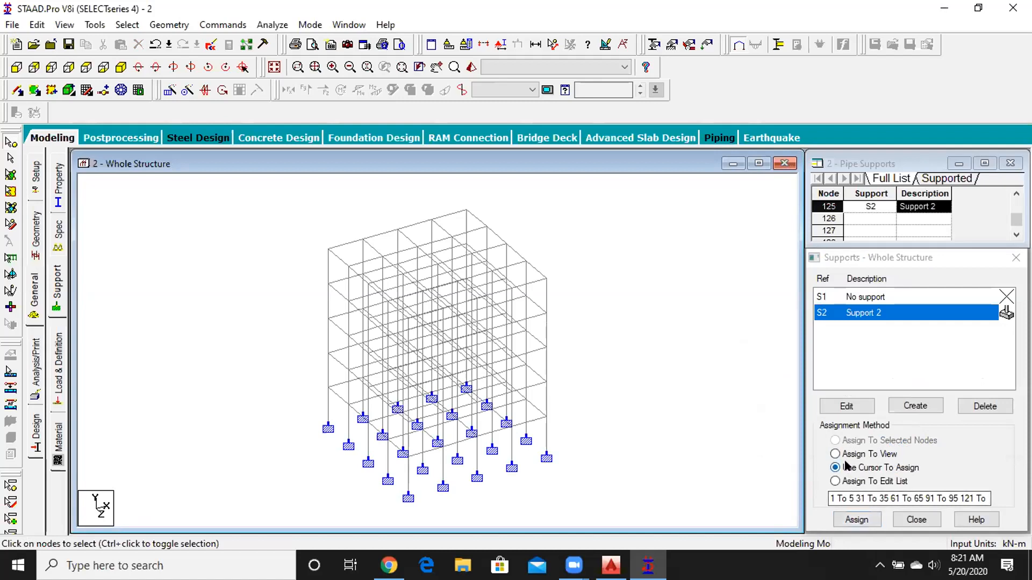
pyautogui.click(871, 455)
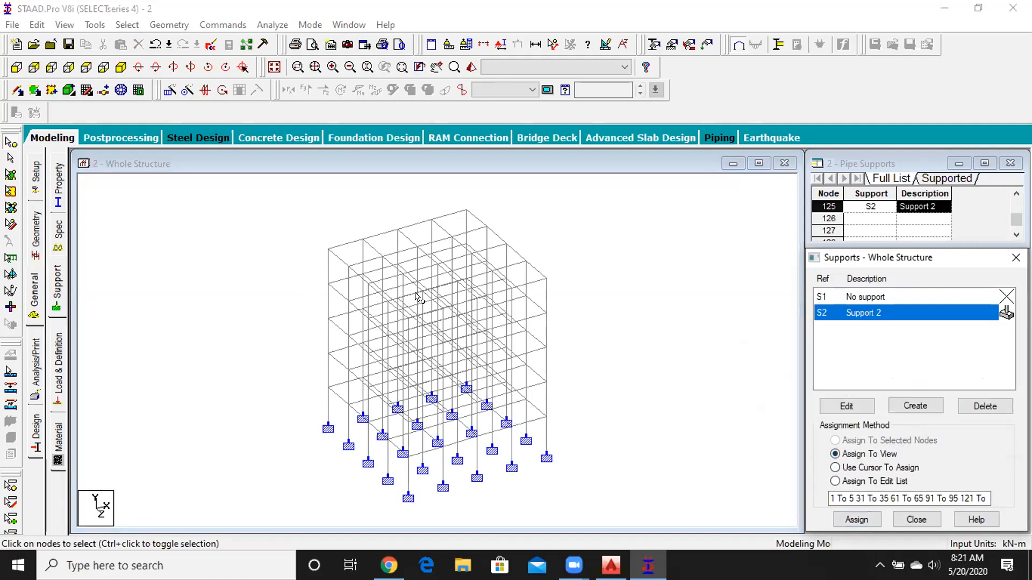
pyautogui.click(858, 519)
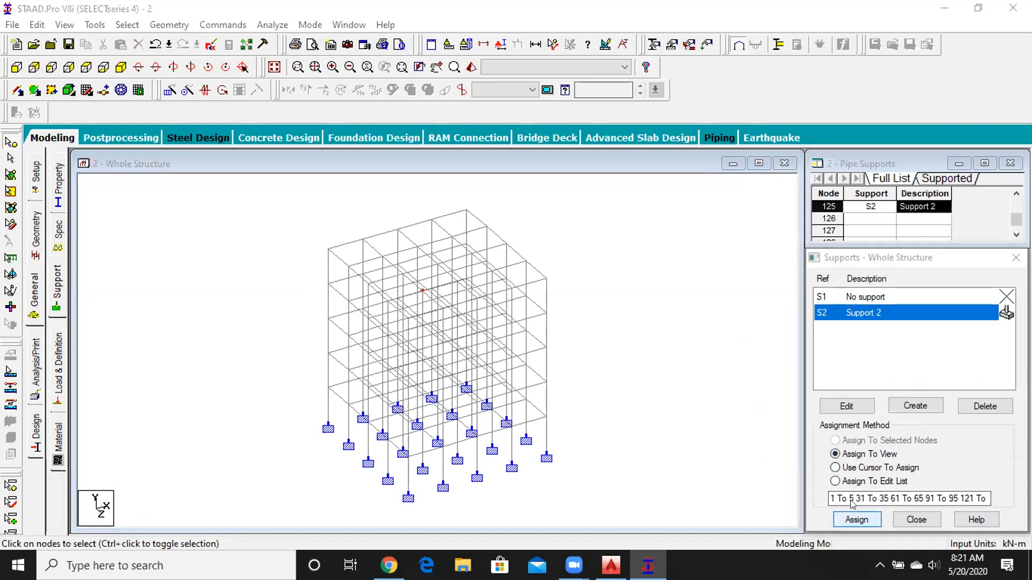
pyautogui.click(916, 425)
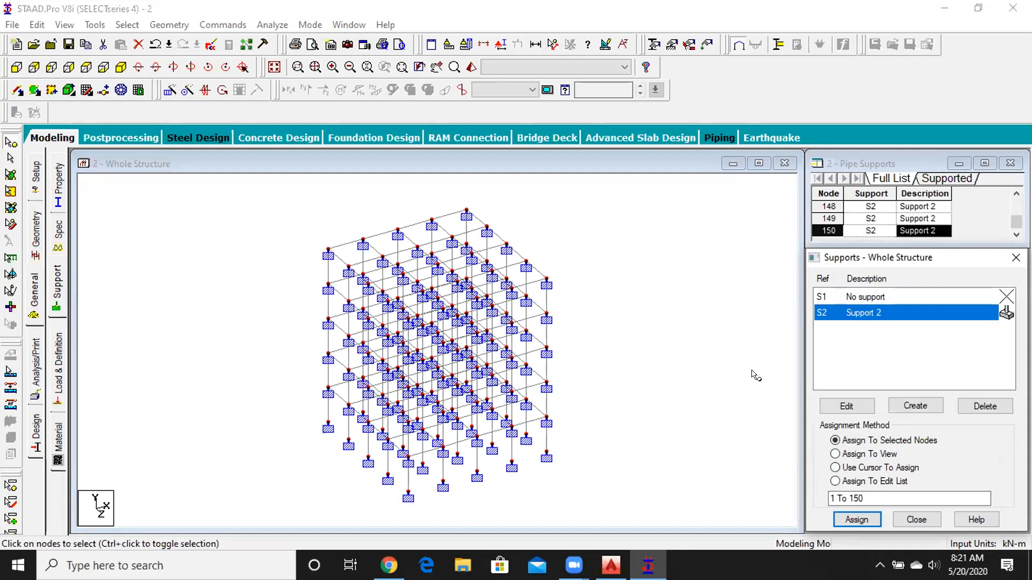
pyautogui.click(625, 322)
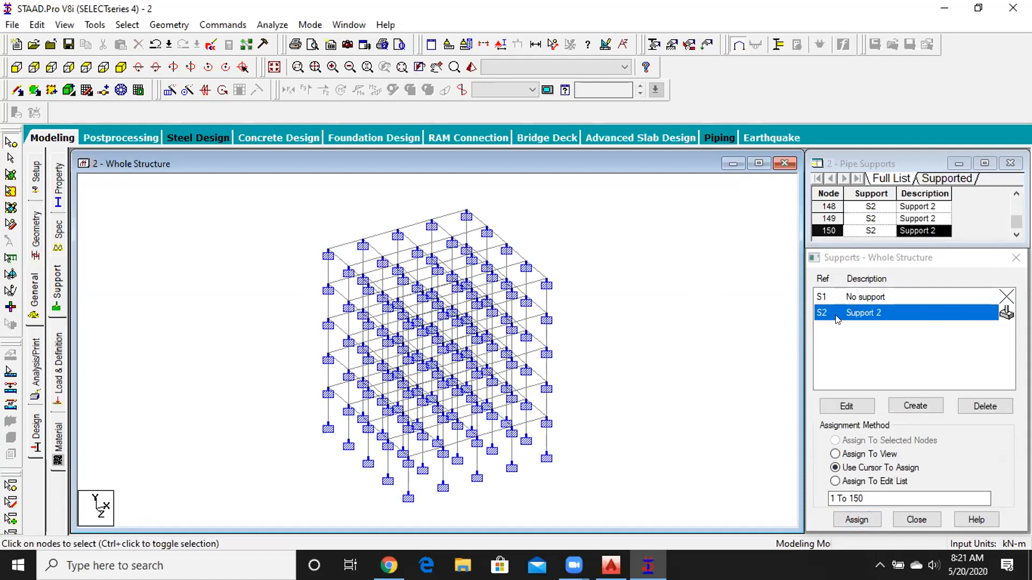
# Delete Support 2 from the support list, removing it from all nodes
pyautogui.click(992, 409)
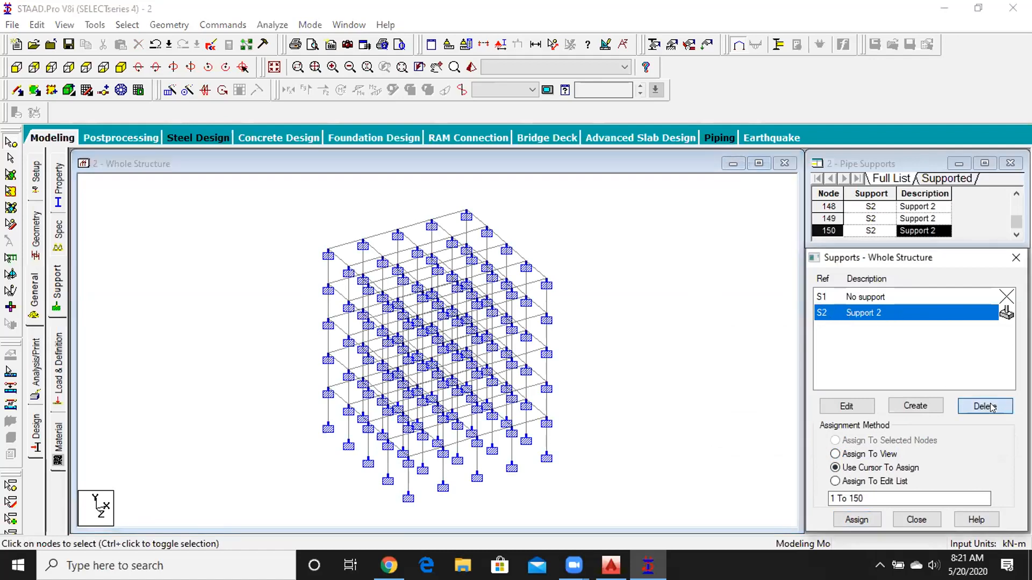
pyautogui.click(929, 436)
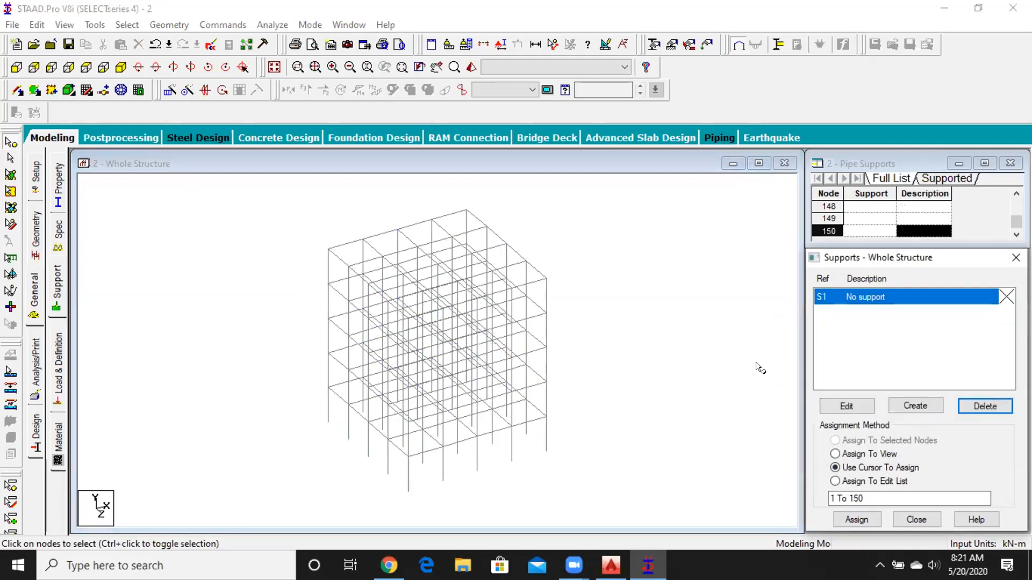
pyautogui.click(718, 347)
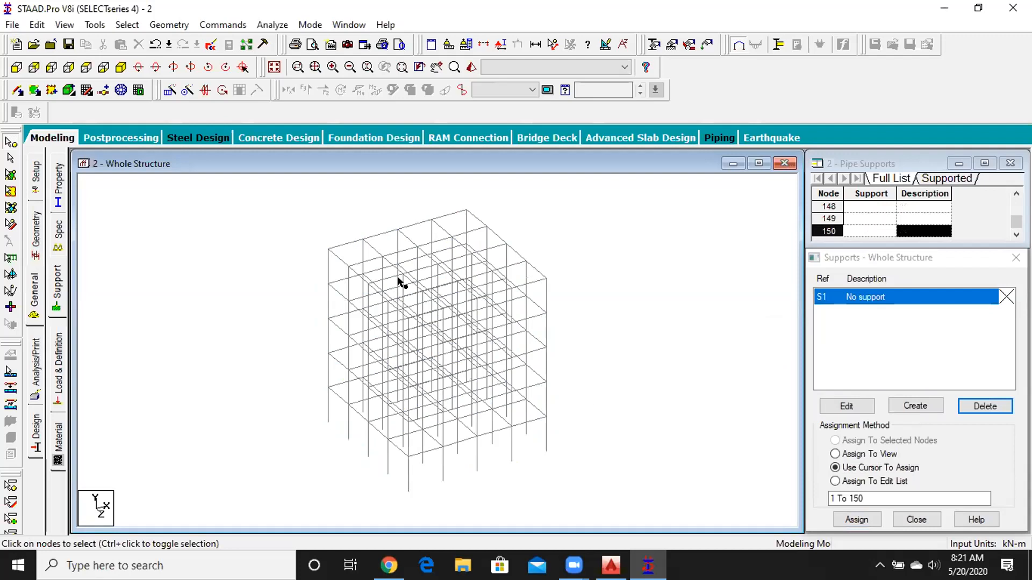
# Create a new fixed support for the frame and select Support 2 for assignment
pyautogui.click(915, 405)
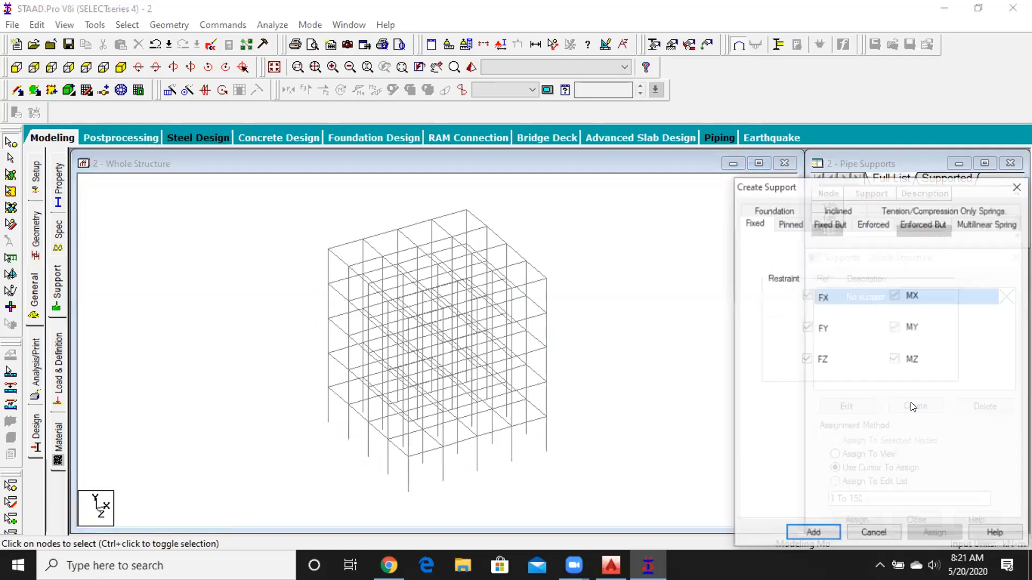
pyautogui.click(814, 533)
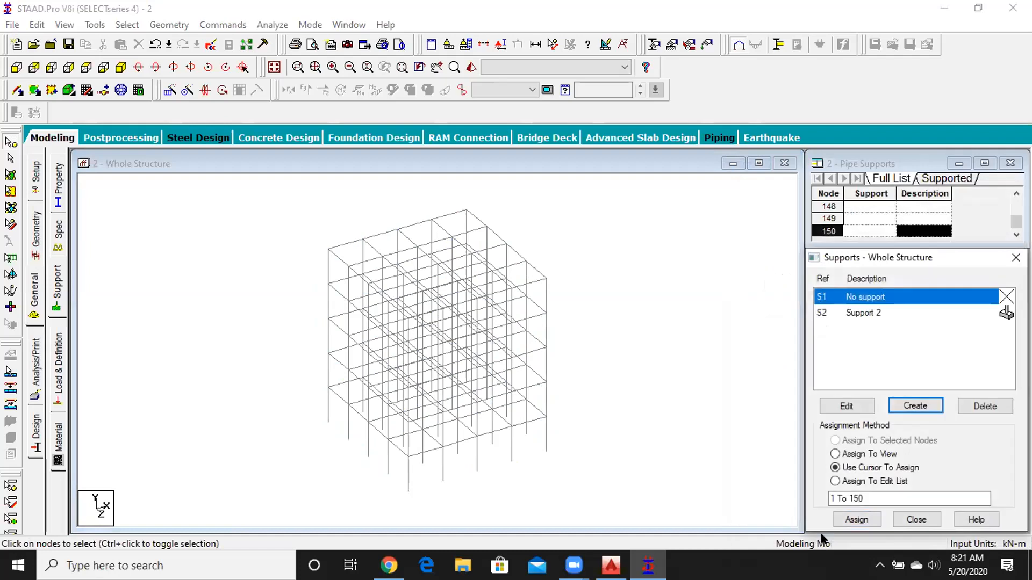
pyautogui.click(864, 316)
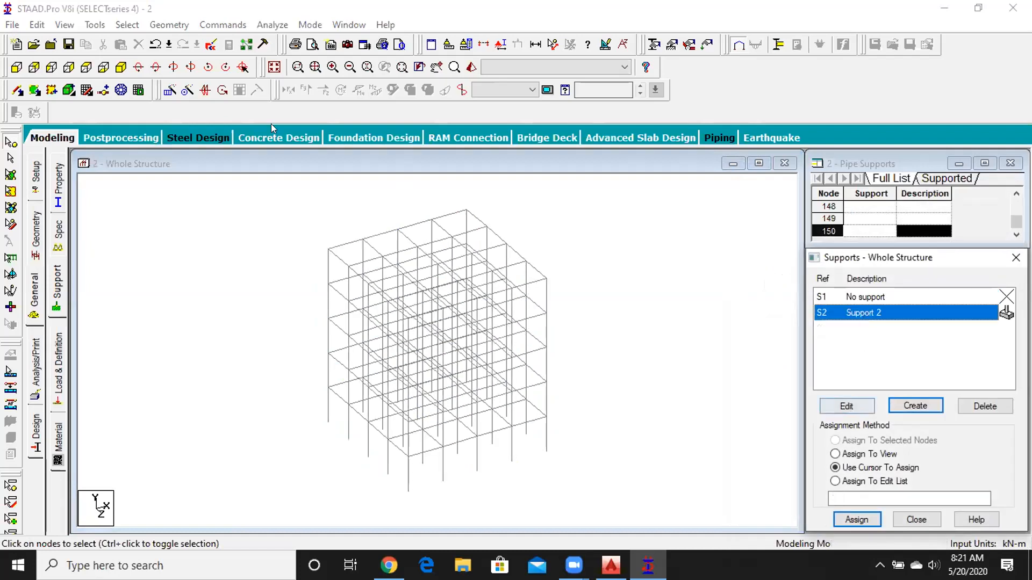
# Select all base nodes in the front view and assign Support 2 to them with the Assign To Selected Nodes method
pyautogui.moveTo(293, 464); pyautogui.dragTo(595, 508)
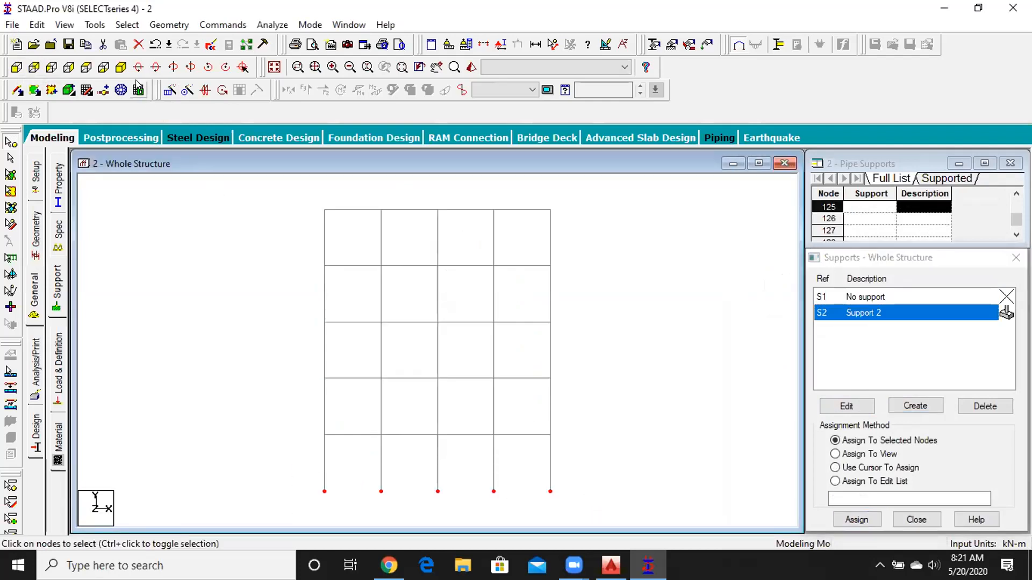
pyautogui.click(121, 67)
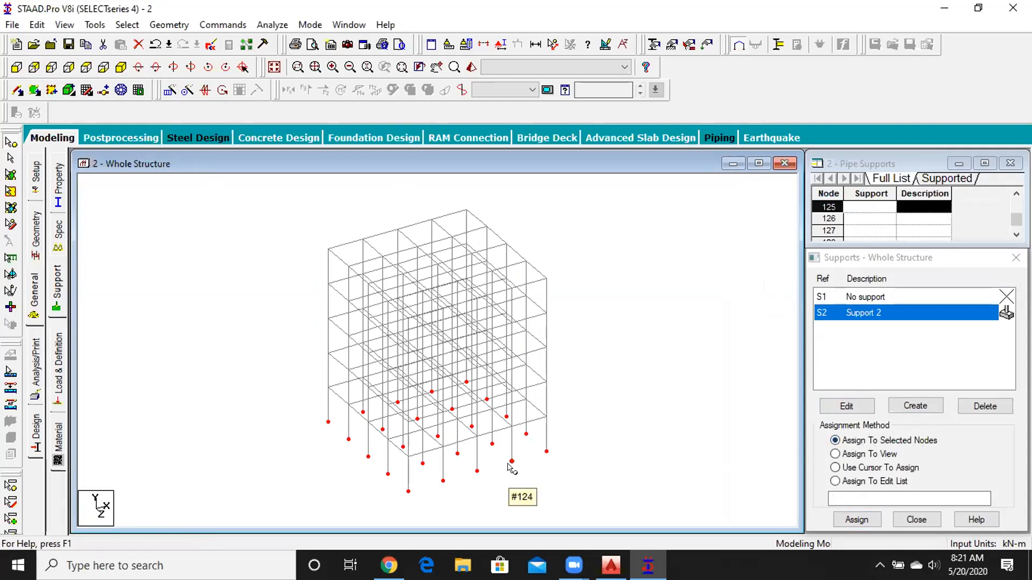
pyautogui.click(858, 518)
pyautogui.click(926, 432)
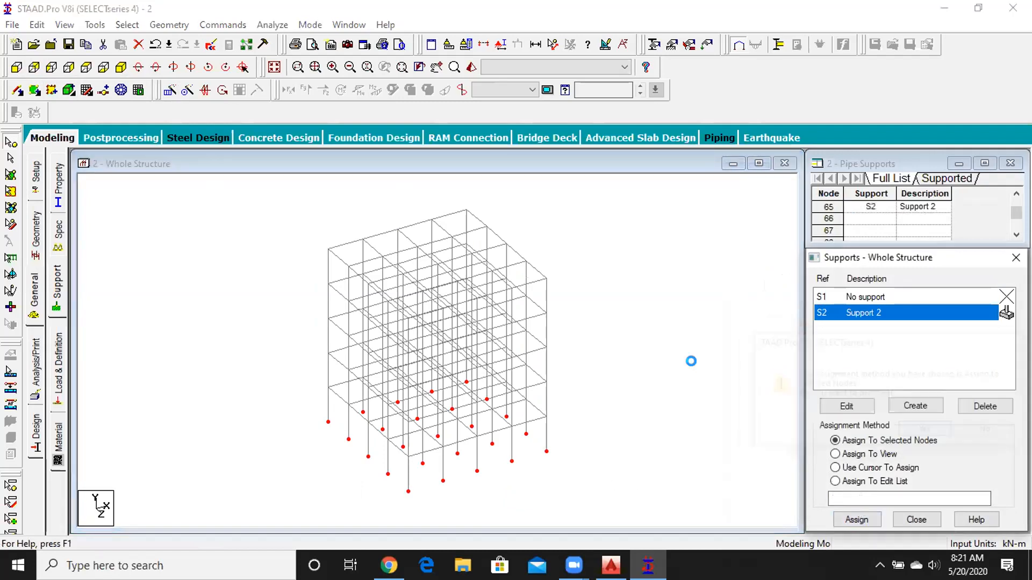
pyautogui.click(655, 340)
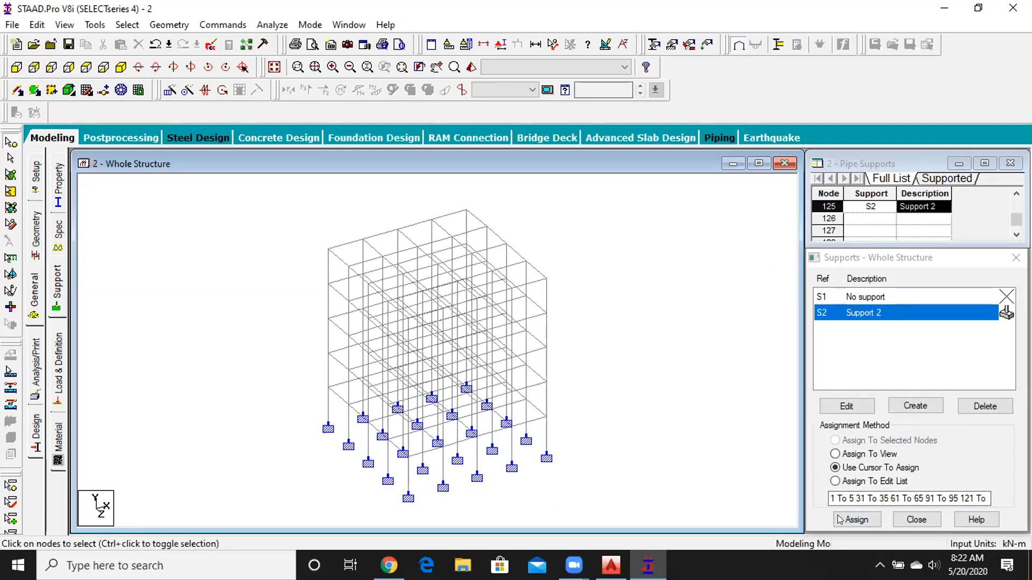
pyautogui.click(867, 501)
# Open the section properties of the whole structure and save the modified structure through the auto save
pyautogui.click(63, 198)
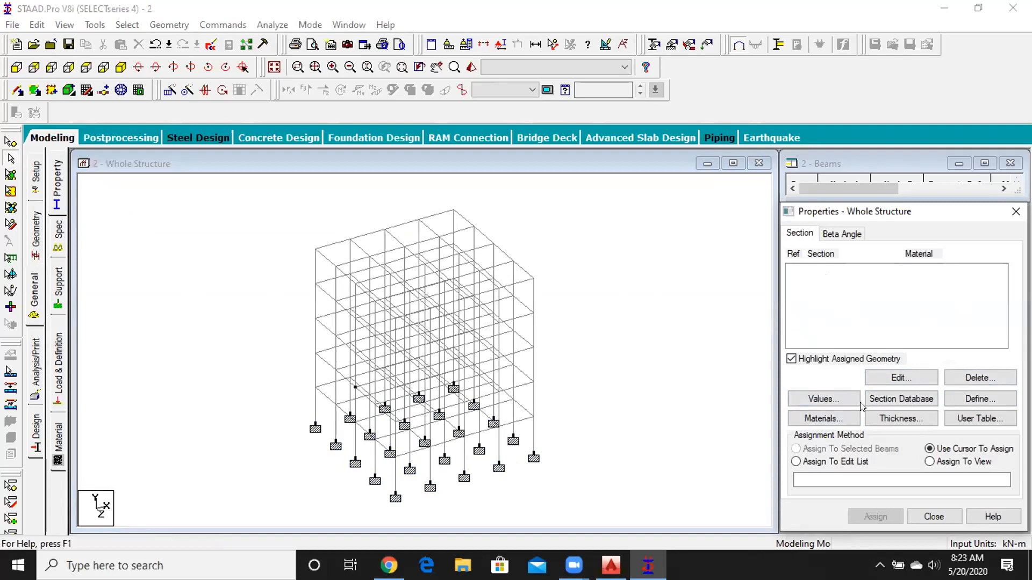
pyautogui.click(901, 399)
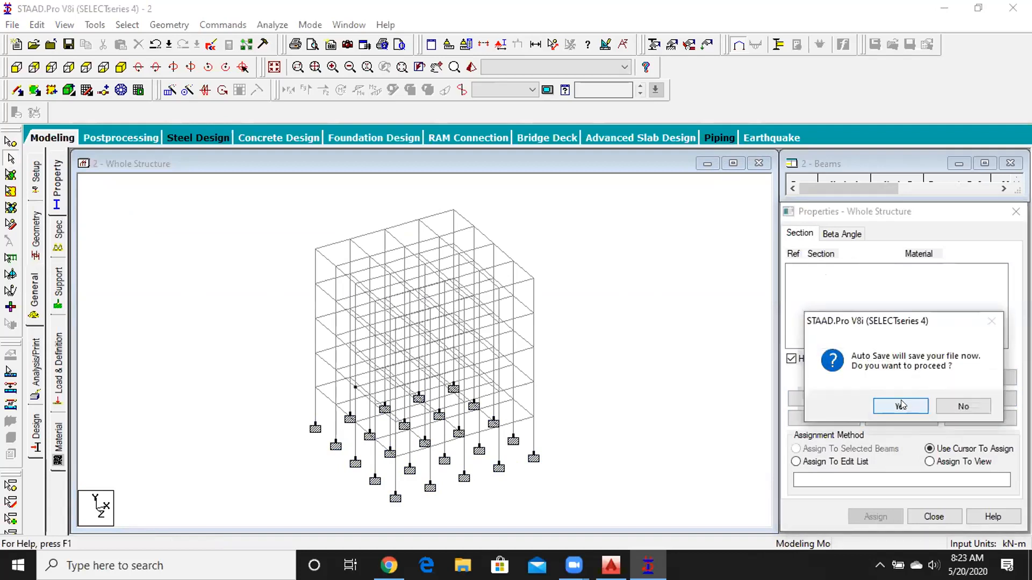
pyautogui.click(901, 406)
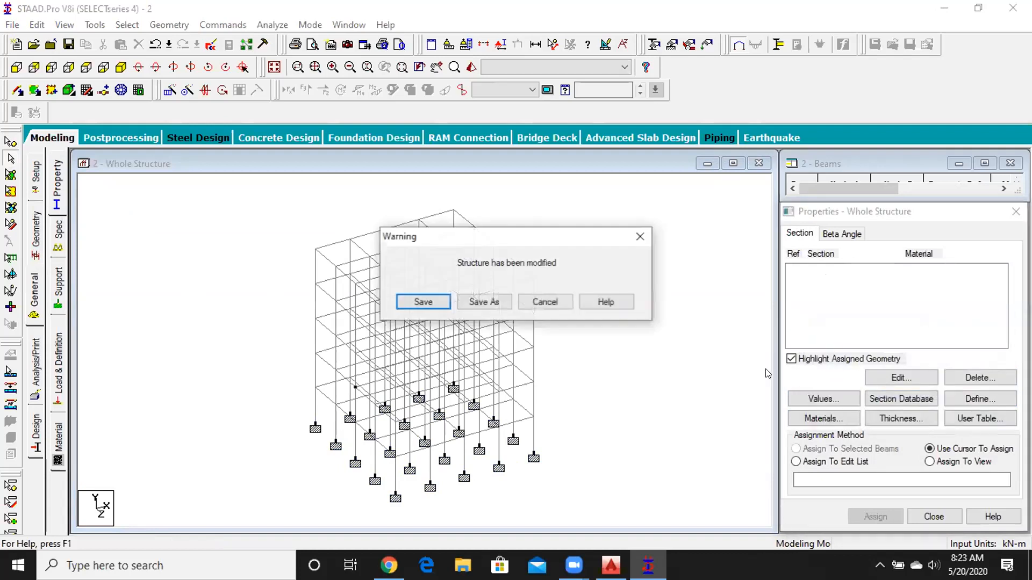
pyautogui.click(423, 302)
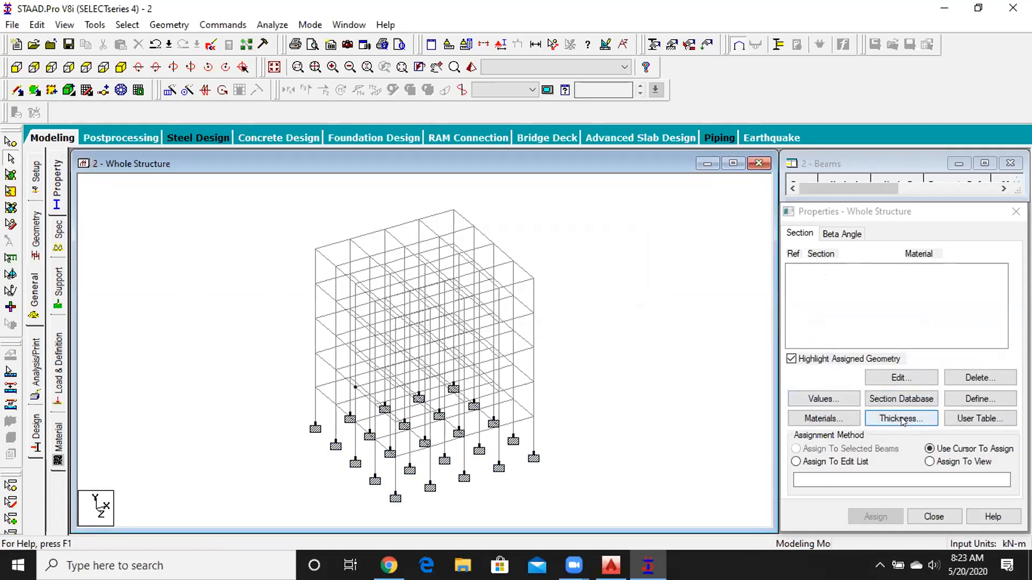
# Review the table of available materials and their properties, and close it
pyautogui.click(830, 420)
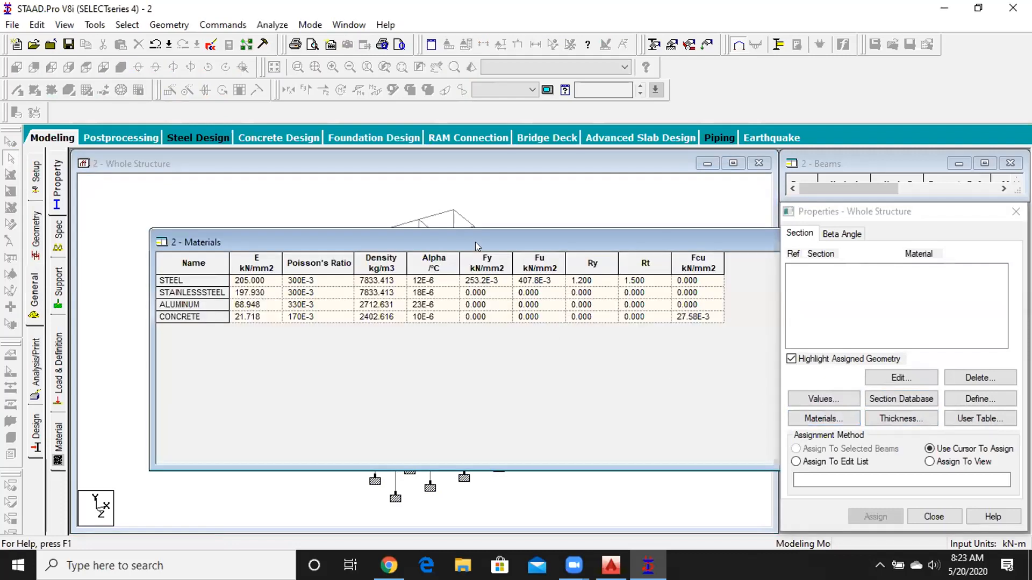
pyautogui.moveTo(472, 237); pyautogui.dragTo(397, 201)
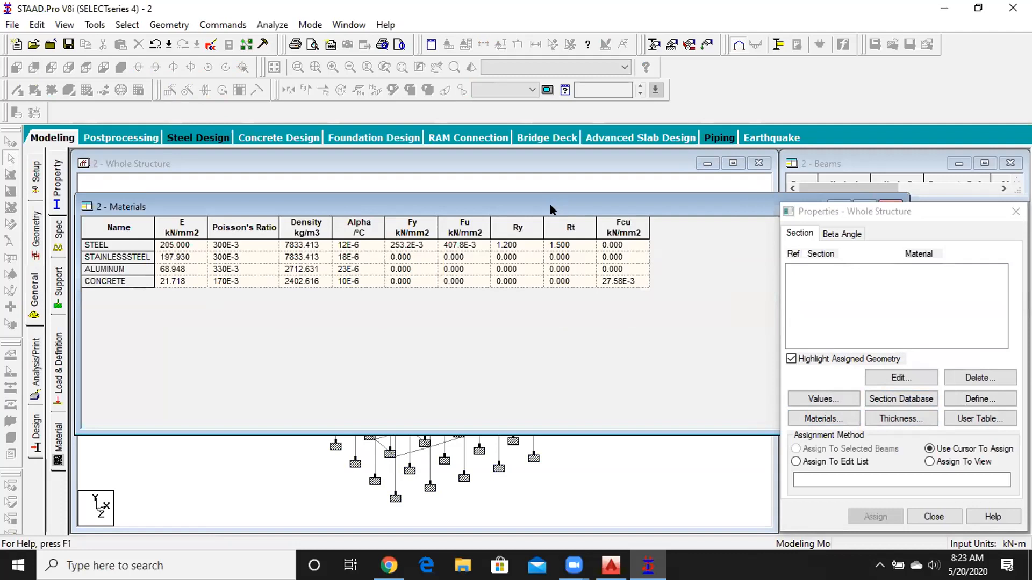
pyautogui.moveTo(550, 209); pyautogui.dragTo(405, 221)
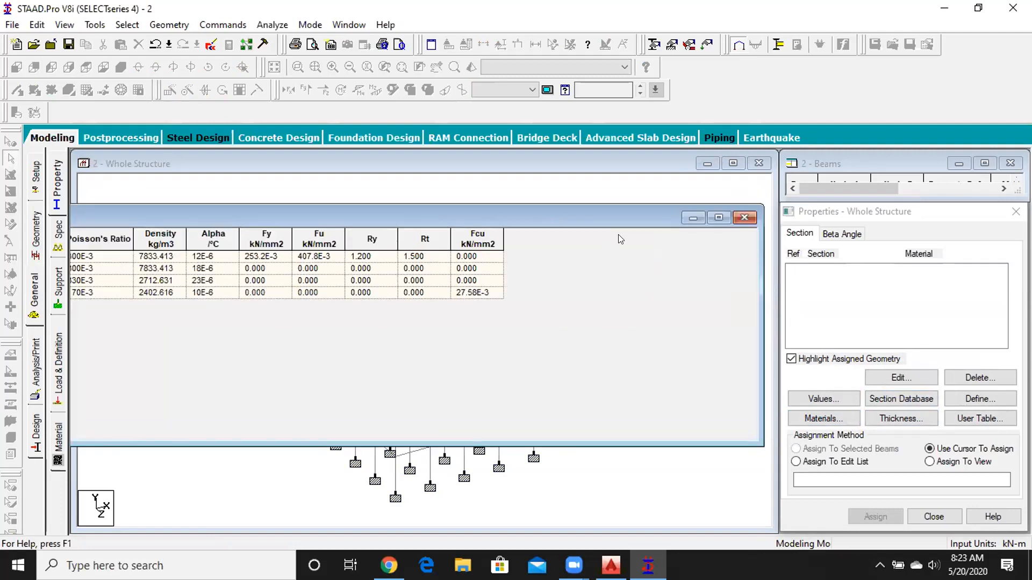
pyautogui.click(744, 217)
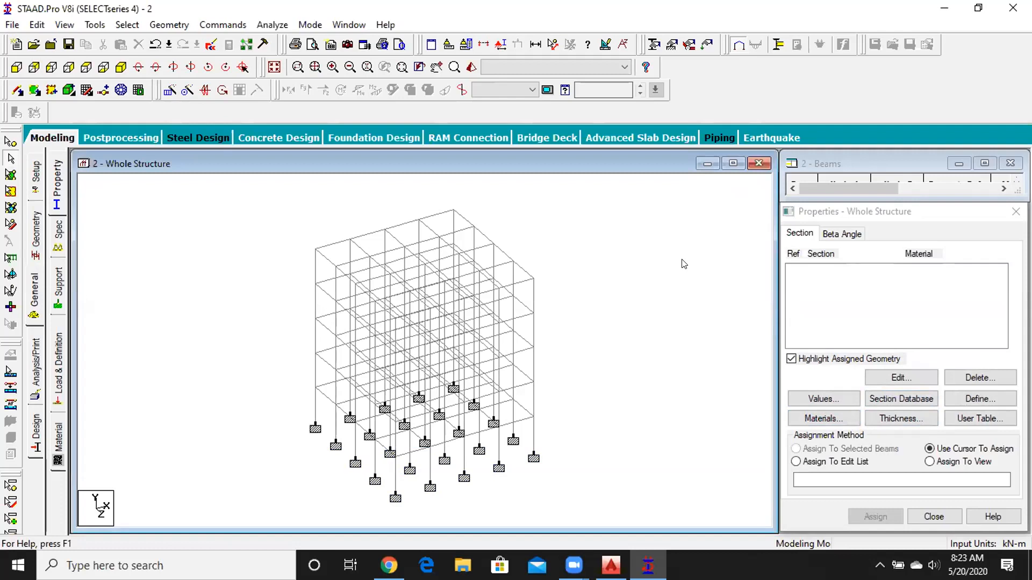
# Inspect the preset properties of CONCRETE in a new isotropic material definition and leave without creating it
pyautogui.click(59, 441)
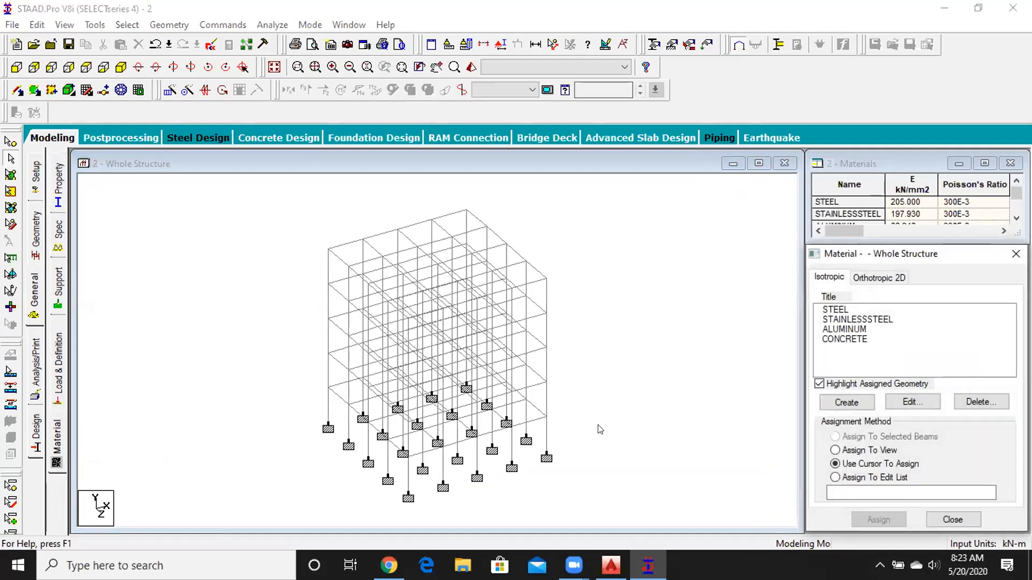
pyautogui.click(853, 403)
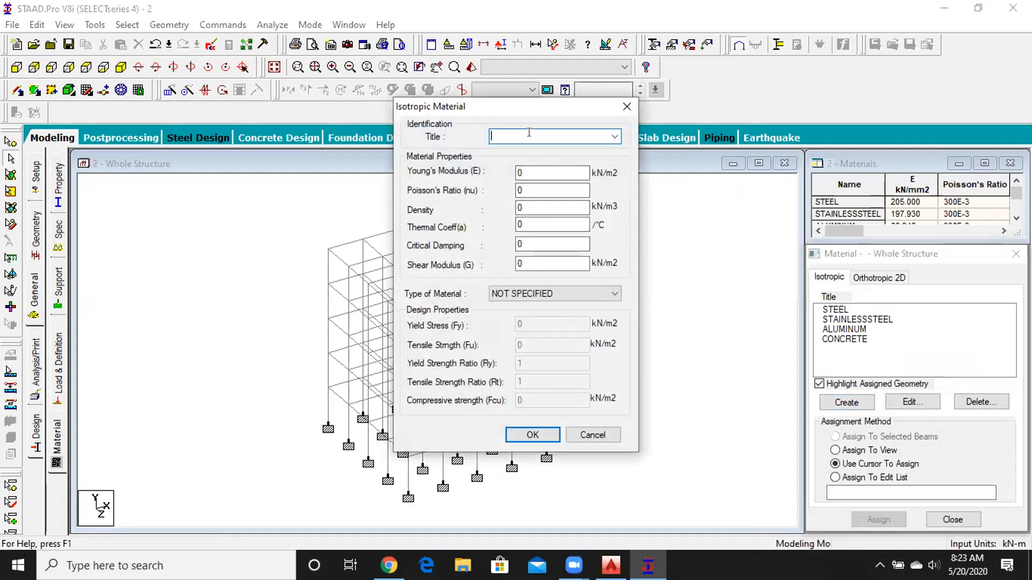
pyautogui.write('Concrete')
pyautogui.click(540, 167)
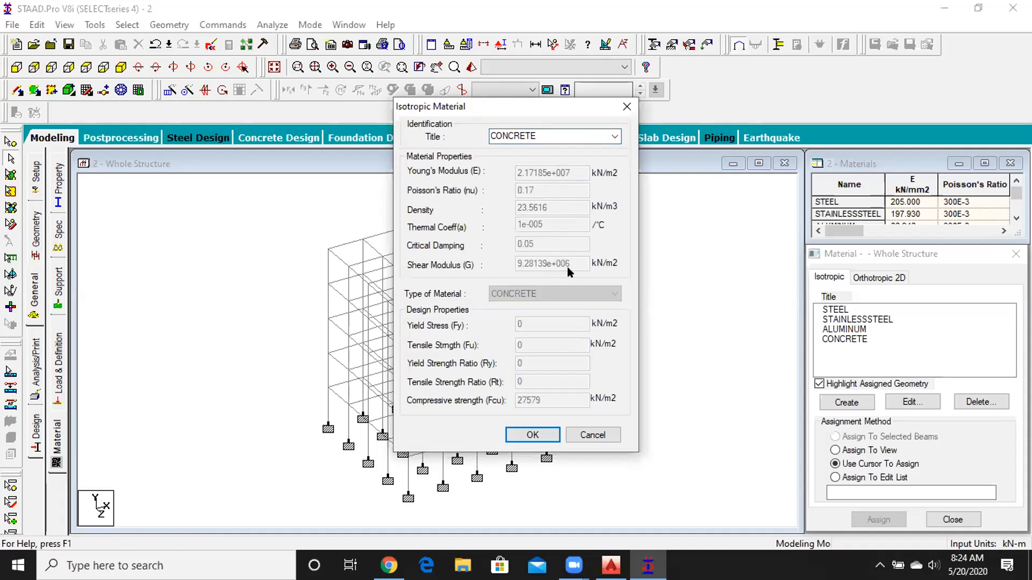
pyautogui.click(605, 433)
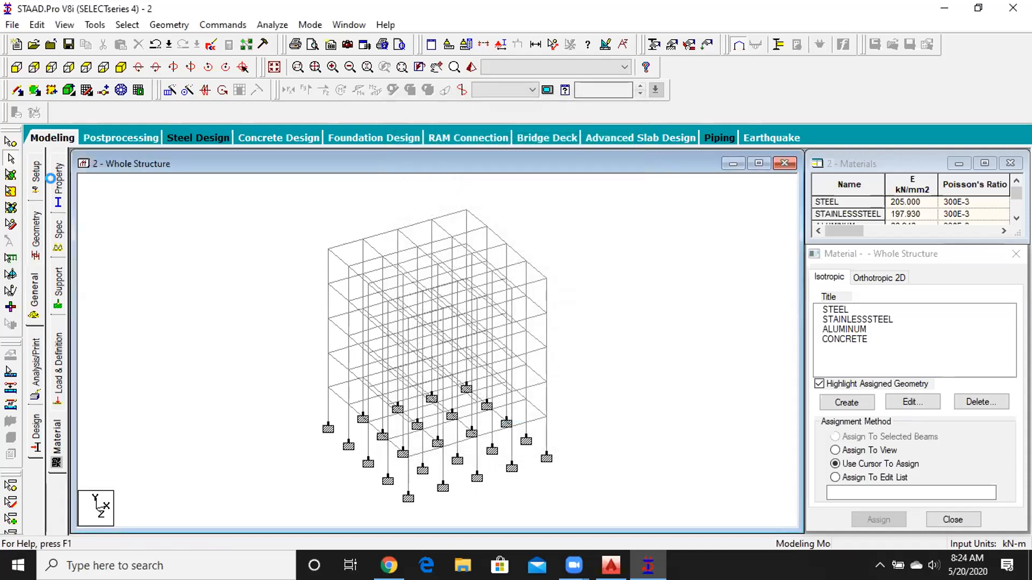
# Define a circular concrete section with a YD of 0.5 m and add it to the section list
pyautogui.click(57, 186)
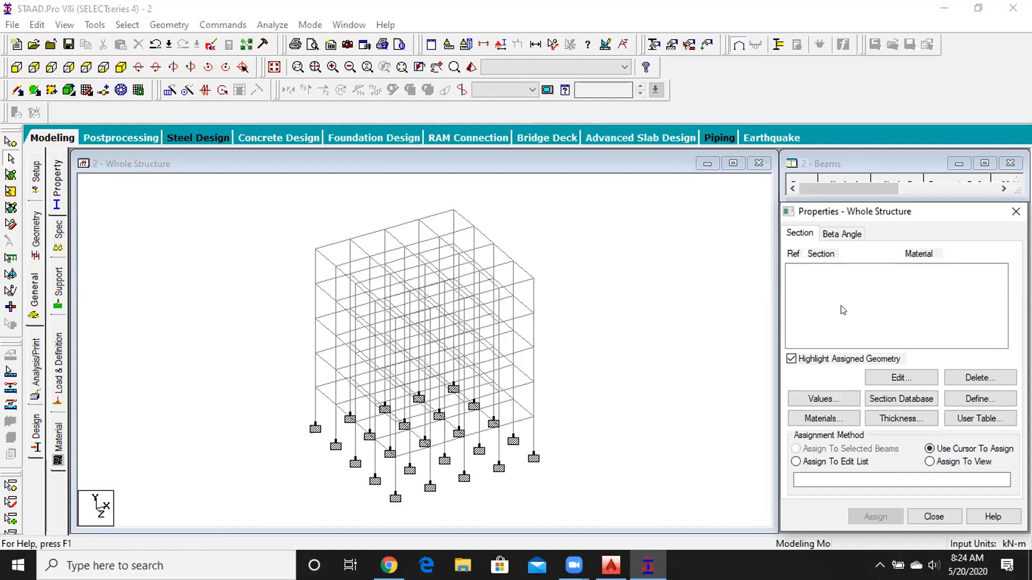
pyautogui.click(993, 404)
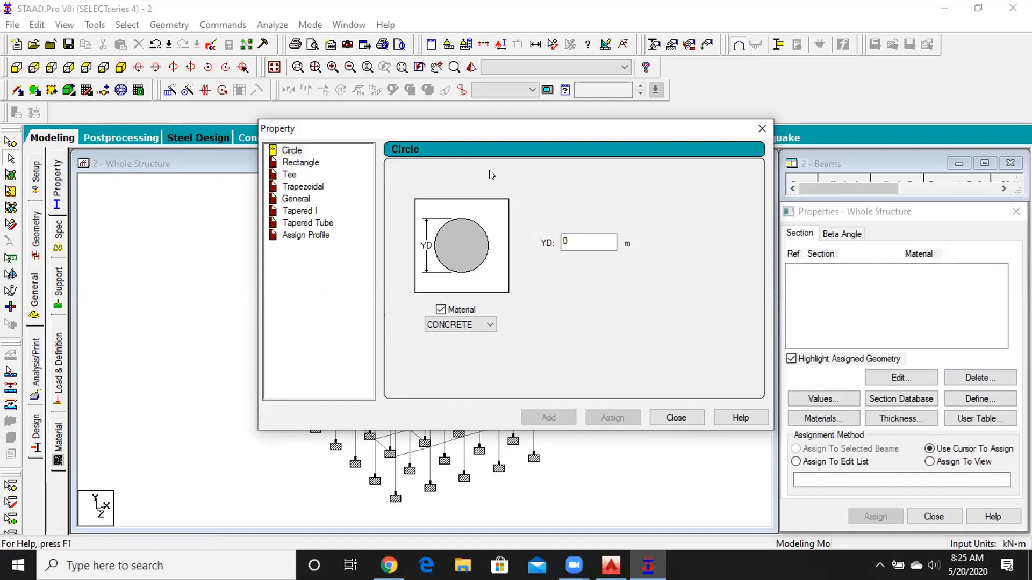
pyautogui.click(292, 151)
pyautogui.click(589, 242)
pyautogui.doubleClick(553, 237)
pyautogui.write('0.5')
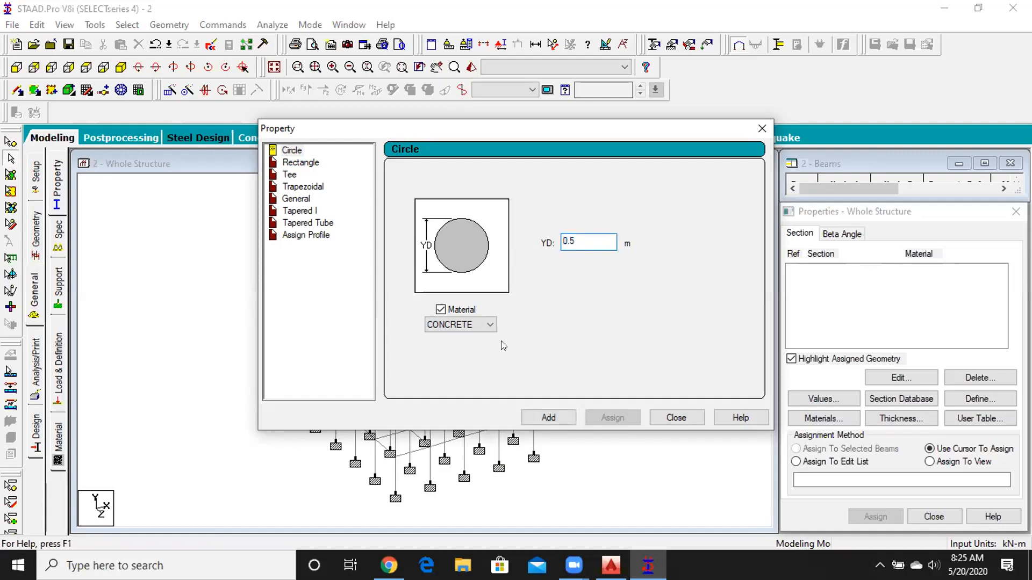
pyautogui.click(547, 418)
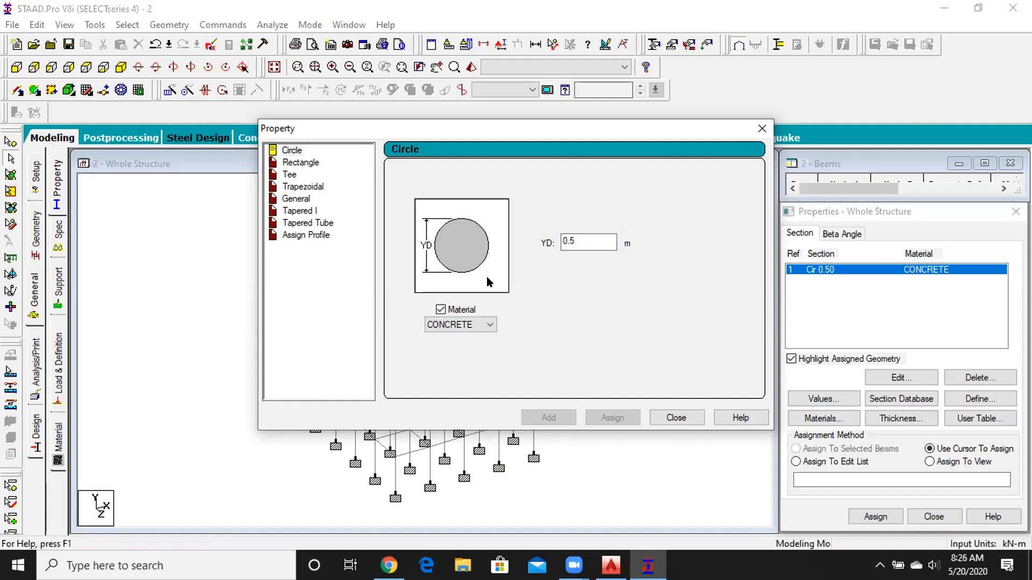
# Add a rectangular concrete section with YD 0.4 m and ZD 0.3 m, and finish defining sections
pyautogui.click(307, 162)
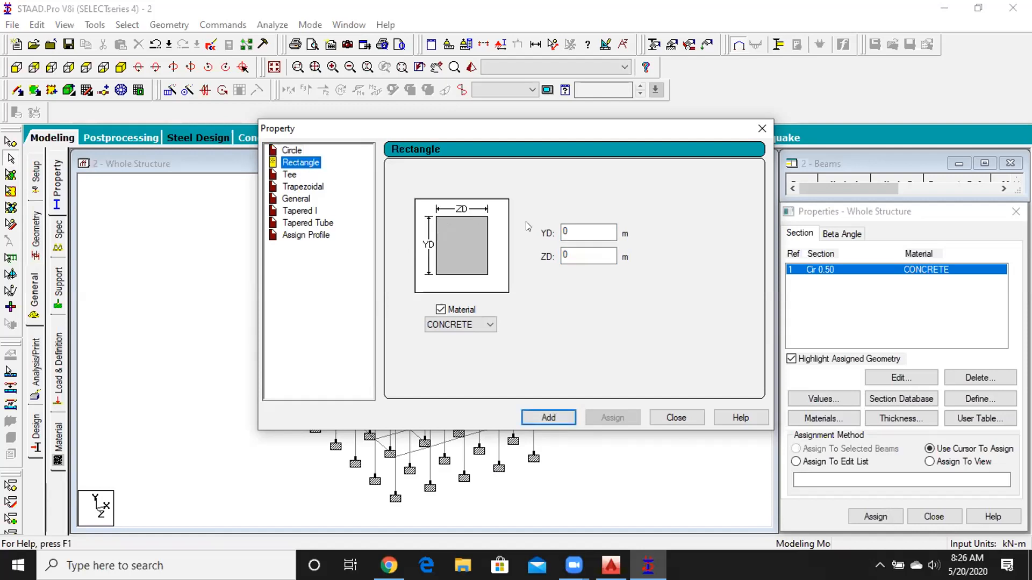
pyautogui.click(576, 226)
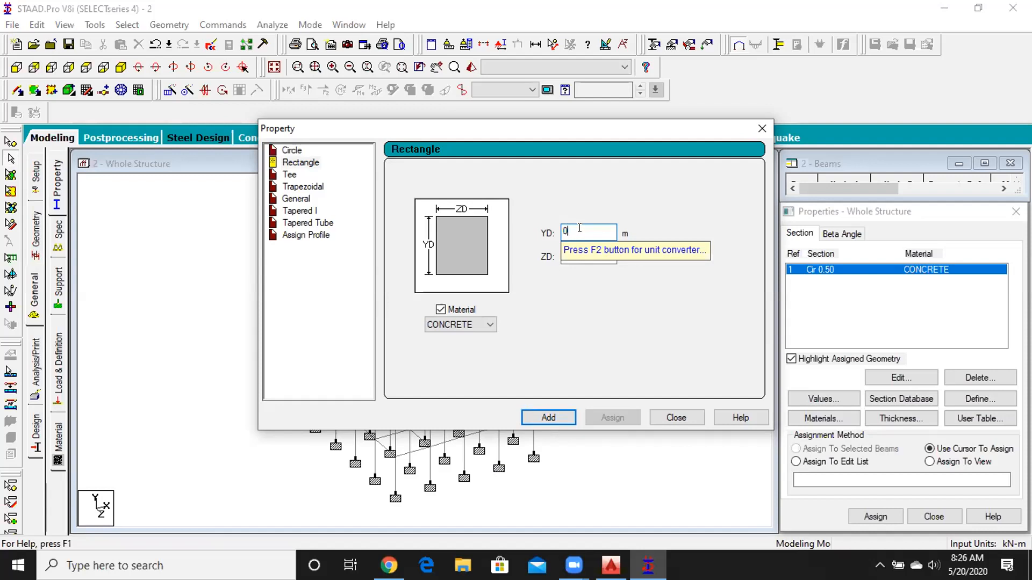
pyautogui.write('0.4')
pyautogui.click(574, 253)
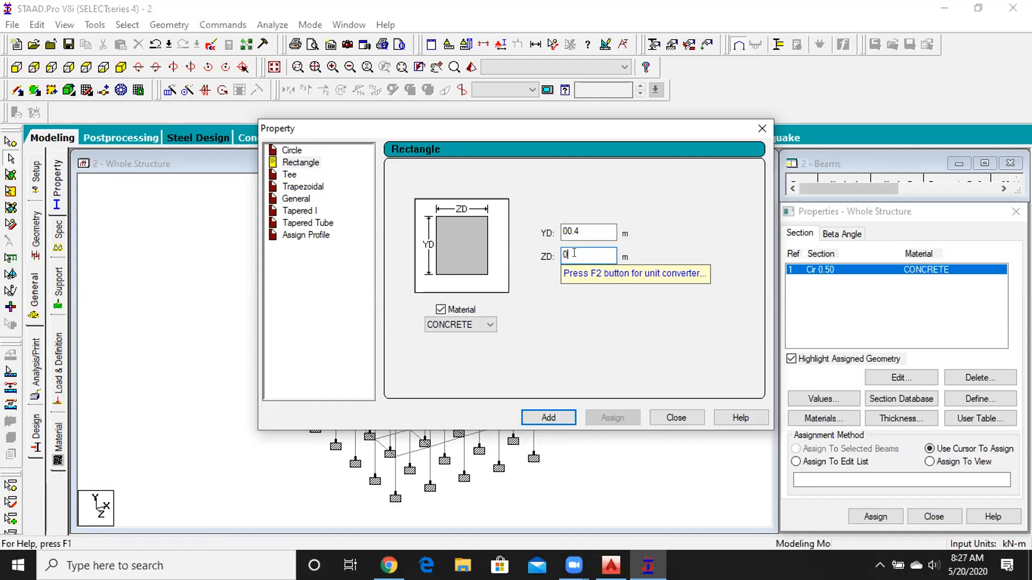
pyautogui.write('.3')
pyautogui.click(578, 225)
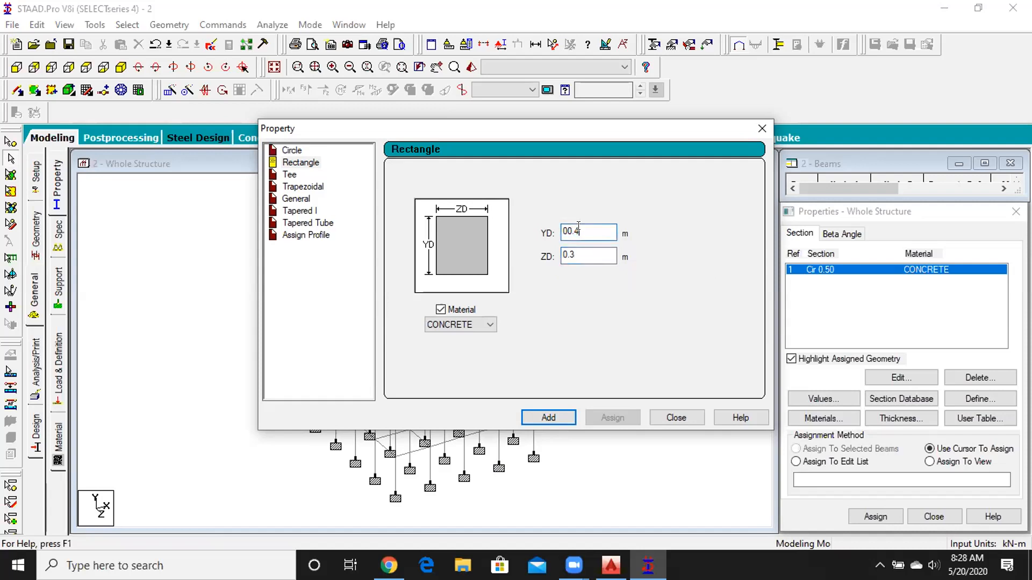
pyautogui.click(579, 253)
pyautogui.click(556, 417)
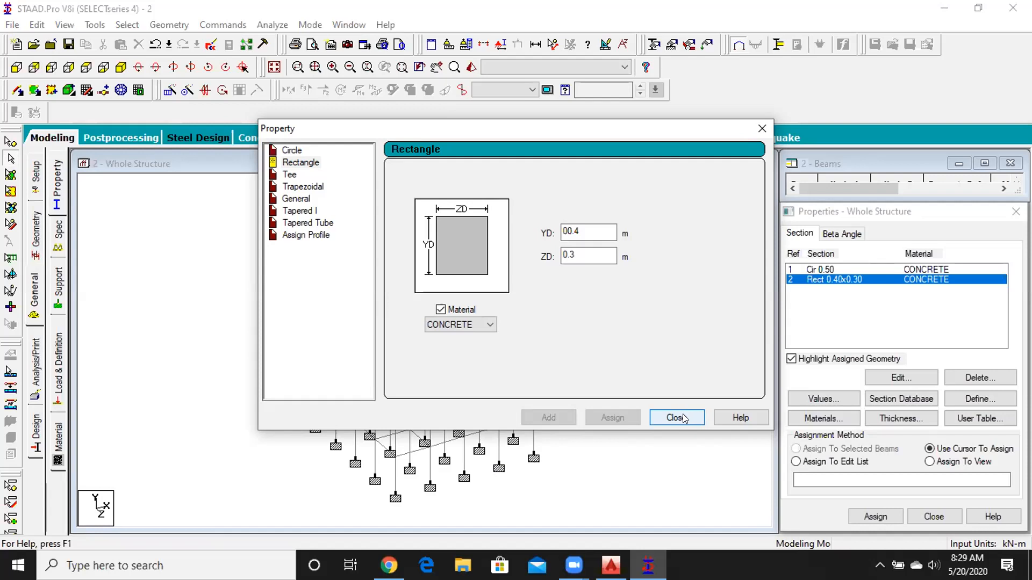
pyautogui.click(677, 418)
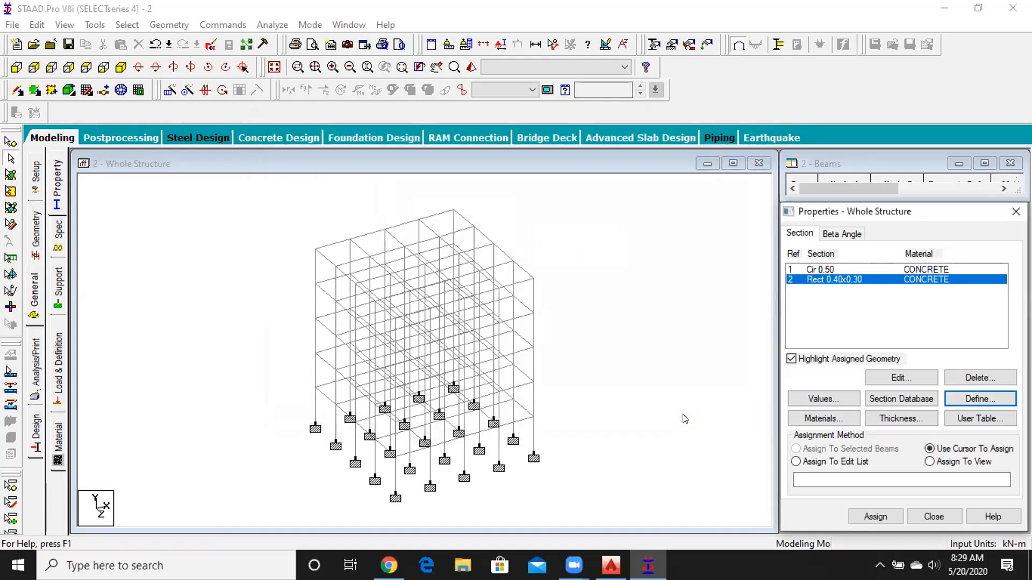
# Assign the Cir 0.50 section to the columns of all five storeys, and make Rect 0.40x0.30 the current section
pyautogui.click(812, 269)
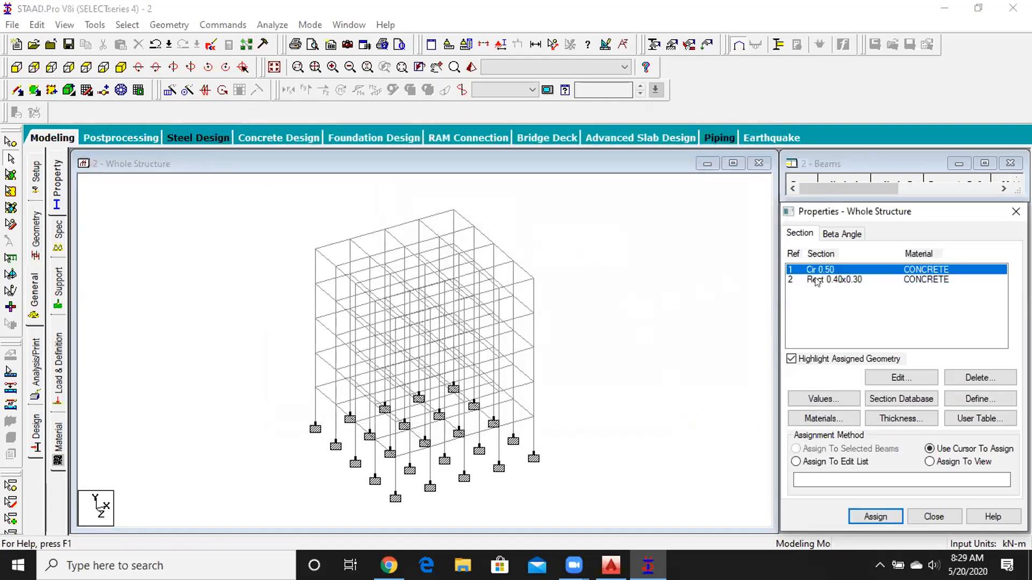
pyautogui.click(815, 280)
pyautogui.click(811, 269)
pyautogui.click(607, 282)
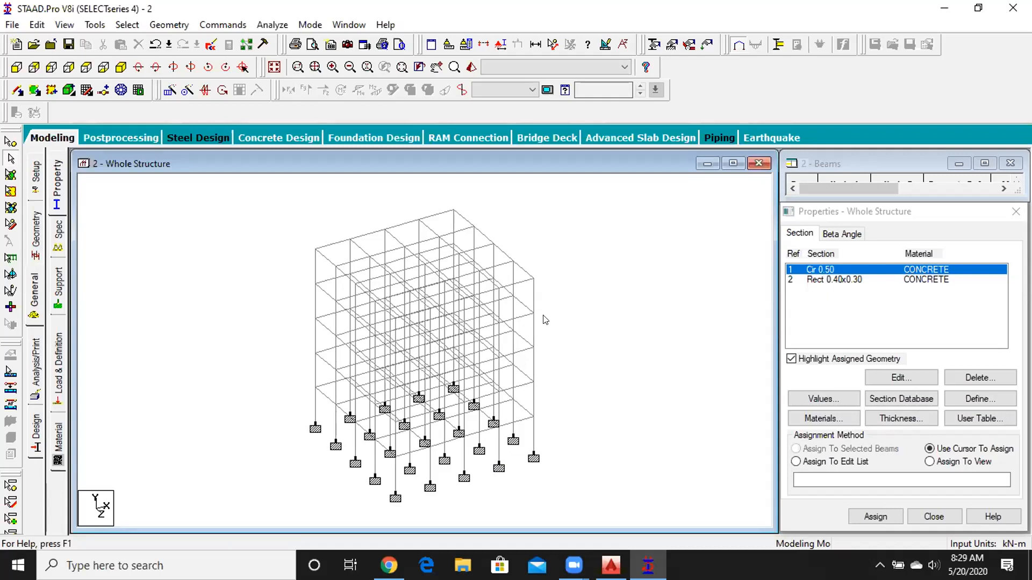
pyautogui.click(16, 68)
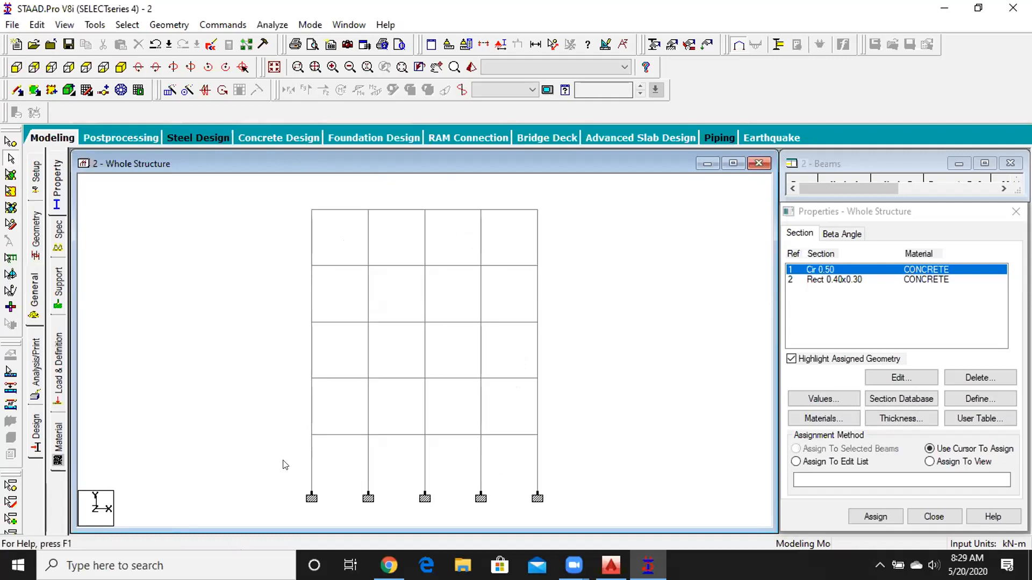
pyautogui.moveTo(280, 449); pyautogui.dragTo(569, 476)
pyautogui.moveTo(280, 391); pyautogui.dragTo(559, 409)
pyautogui.moveTo(285, 338); pyautogui.dragTo(546, 352)
pyautogui.moveTo(289, 277); pyautogui.dragTo(554, 301)
pyautogui.moveTo(267, 214); pyautogui.dragTo(548, 250)
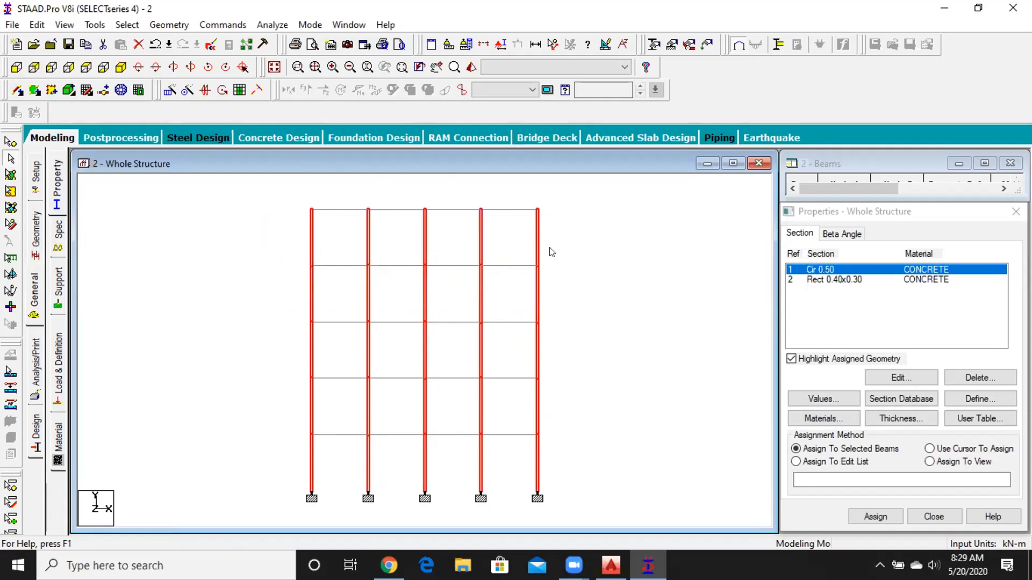
pyautogui.click(121, 66)
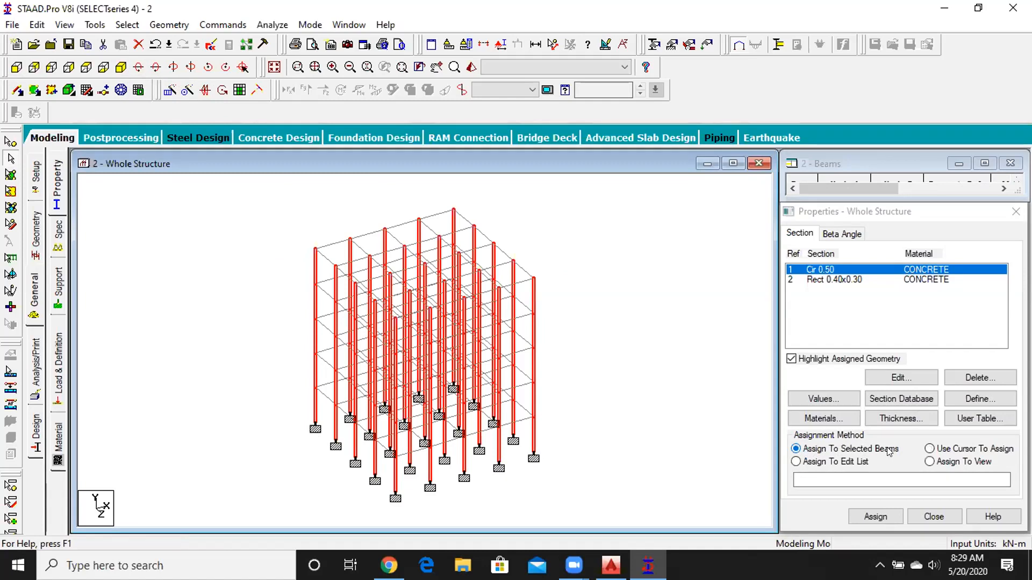
pyautogui.click(886, 511)
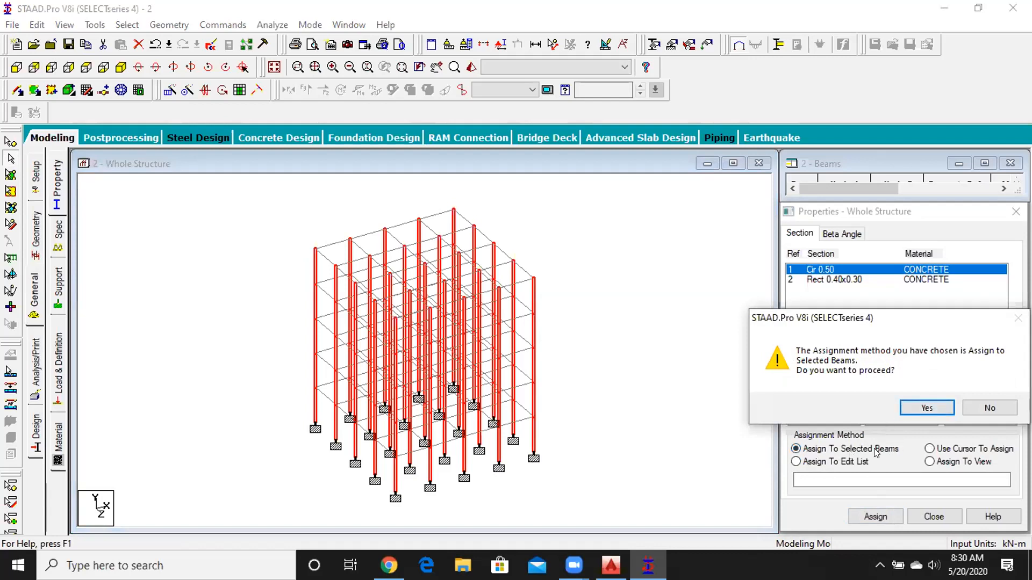
pyautogui.click(925, 408)
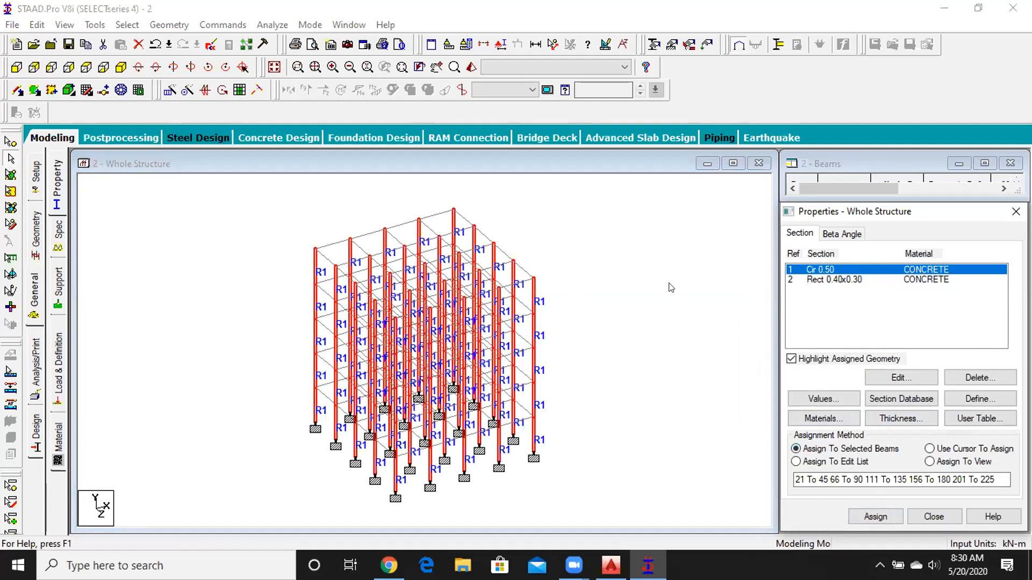
pyautogui.click(649, 287)
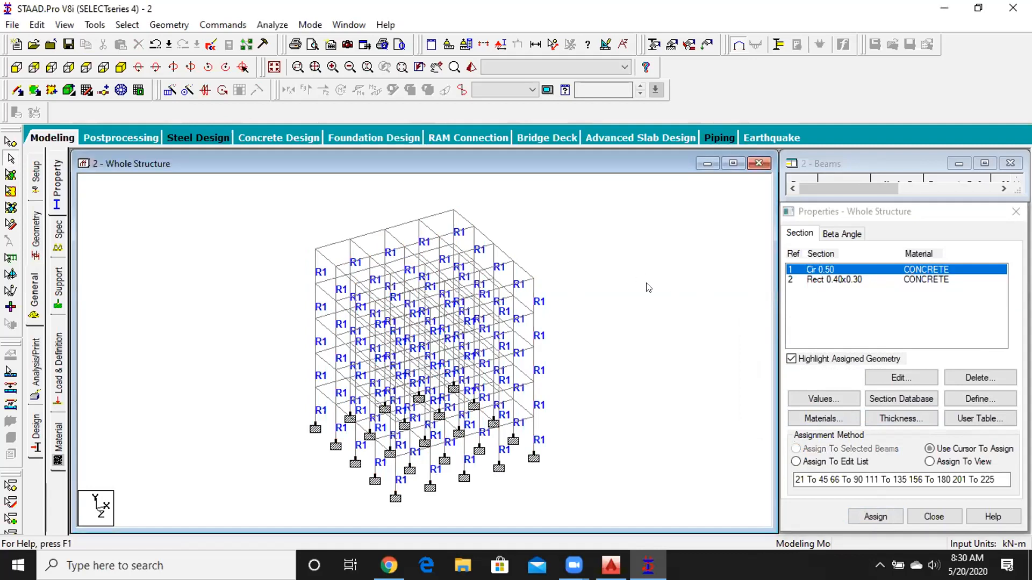
pyautogui.click(850, 278)
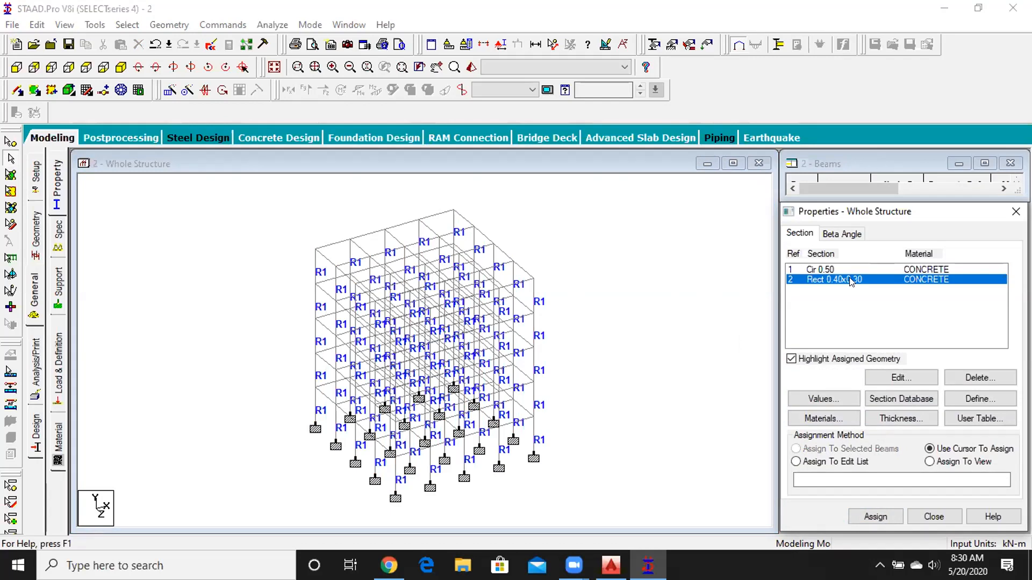
pyautogui.click(621, 273)
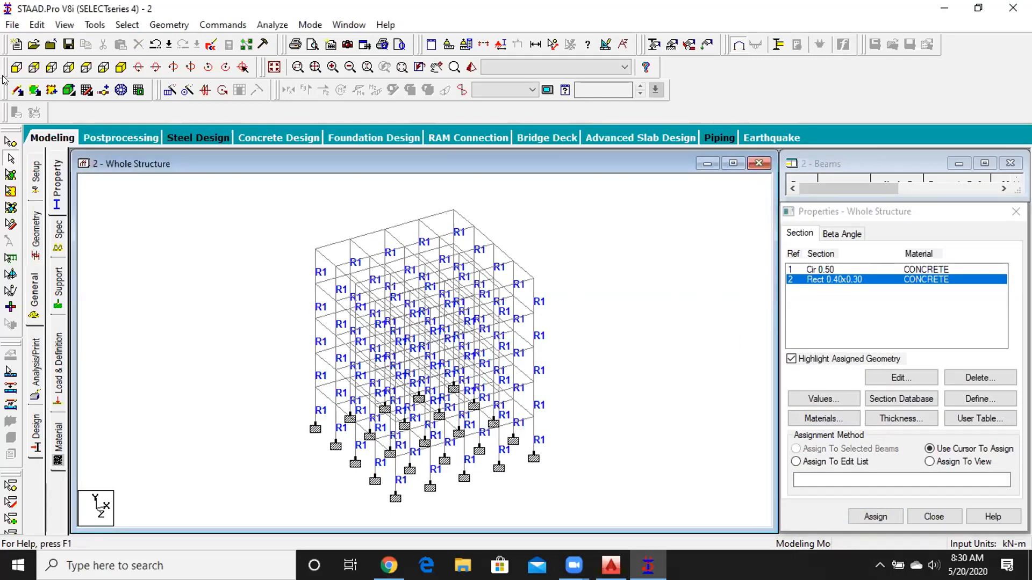
pyautogui.click(17, 68)
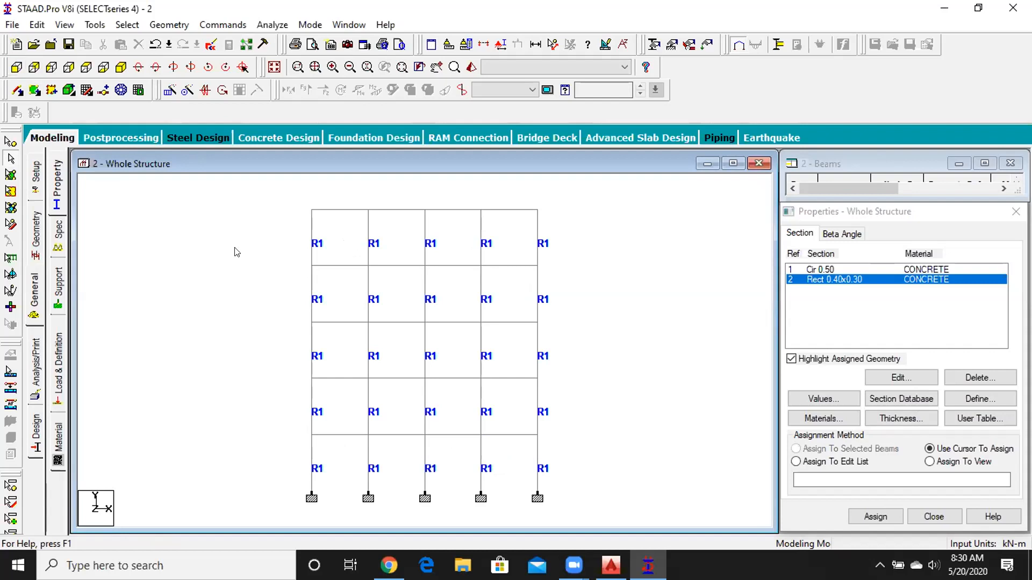
pyautogui.moveTo(554, 201); pyautogui.dragTo(299, 214)
pyautogui.moveTo(339, 265); pyautogui.dragTo(556, 267)
pyautogui.moveTo(294, 321); pyautogui.dragTo(585, 322)
pyautogui.moveTo(298, 371); pyautogui.dragTo(555, 376)
pyautogui.moveTo(290, 433); pyautogui.dragTo(552, 437)
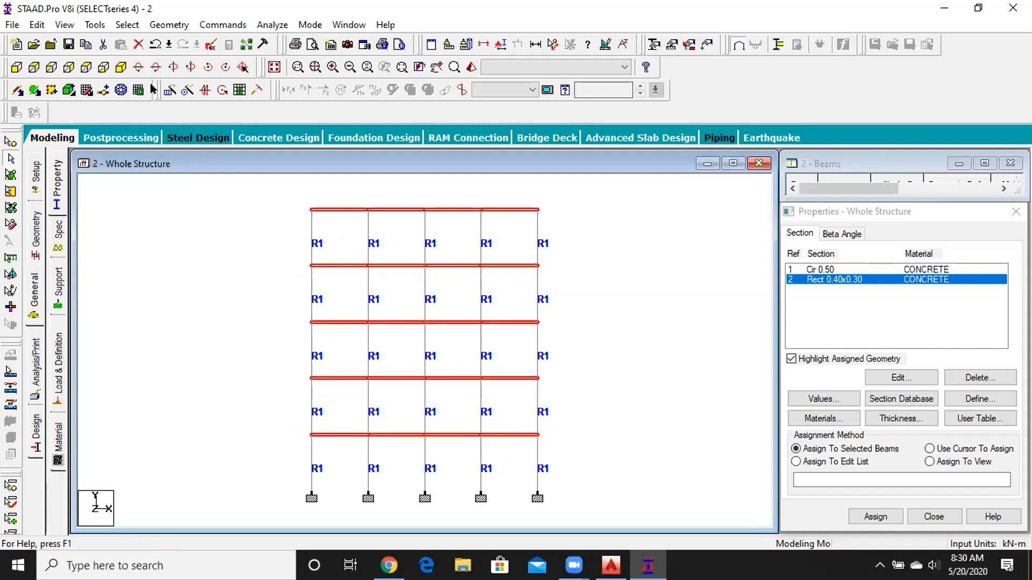
pyautogui.click(122, 68)
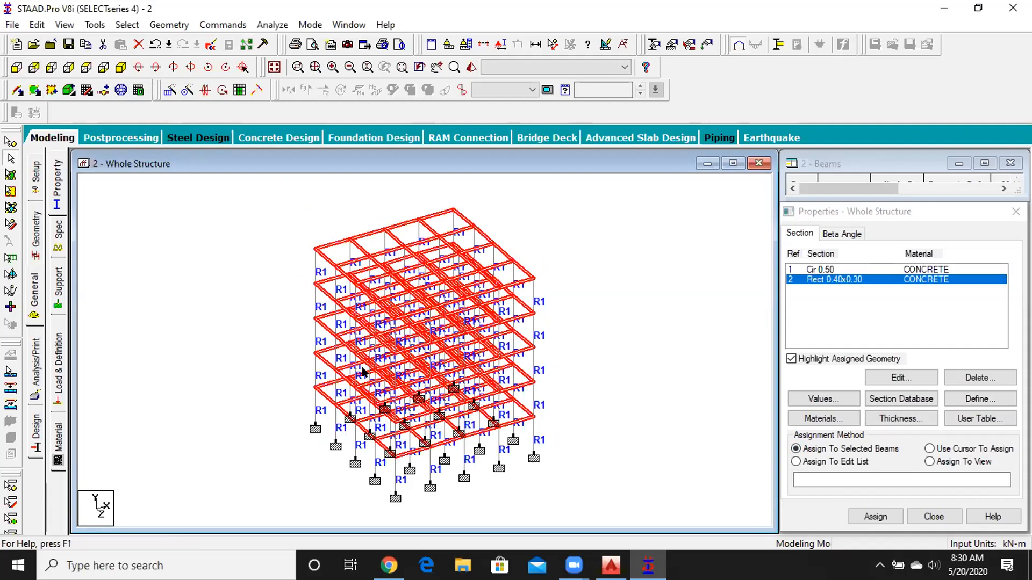
pyautogui.click(193, 264)
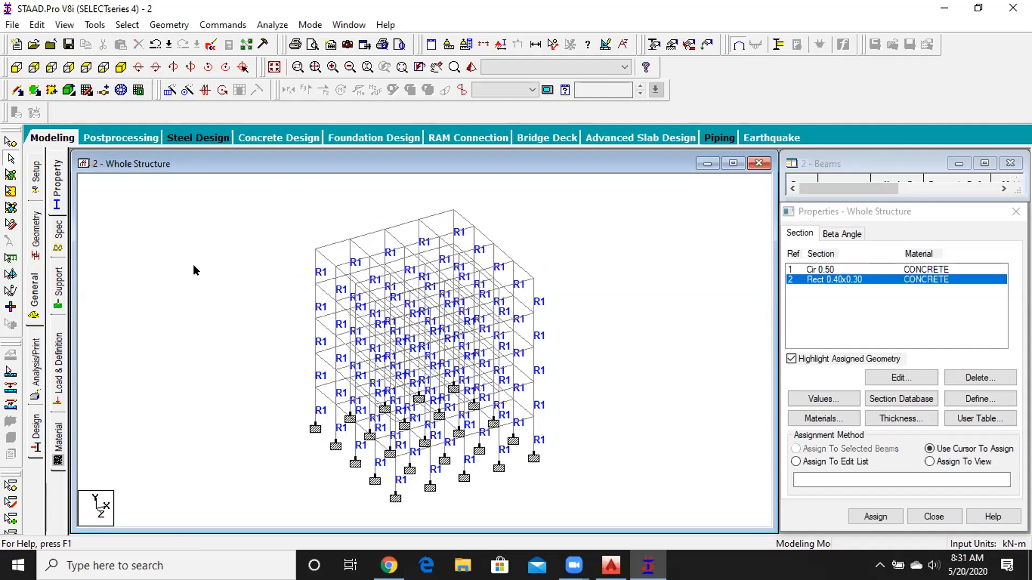
pyautogui.click(127, 25)
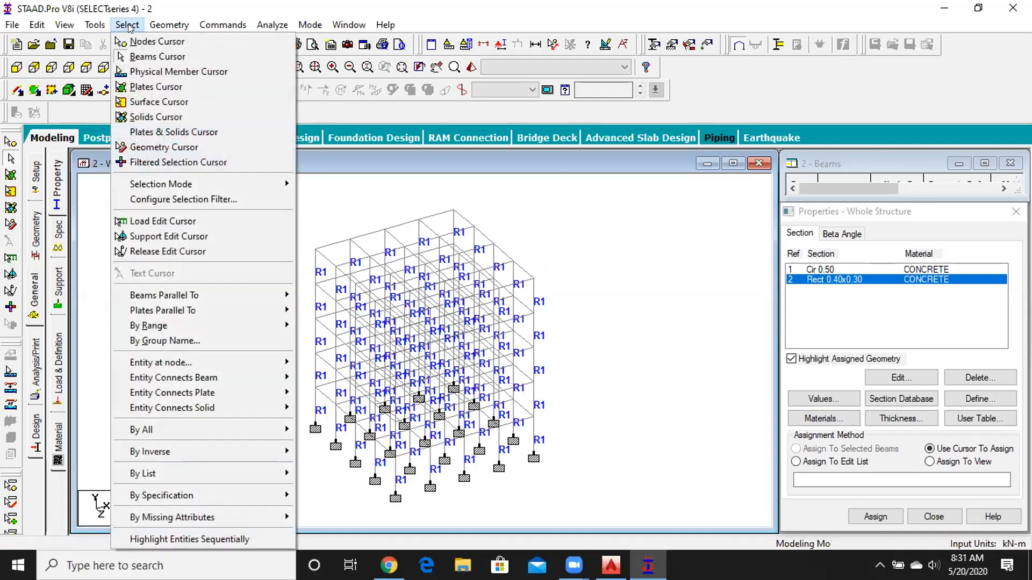
pyautogui.moveTo(225, 296)
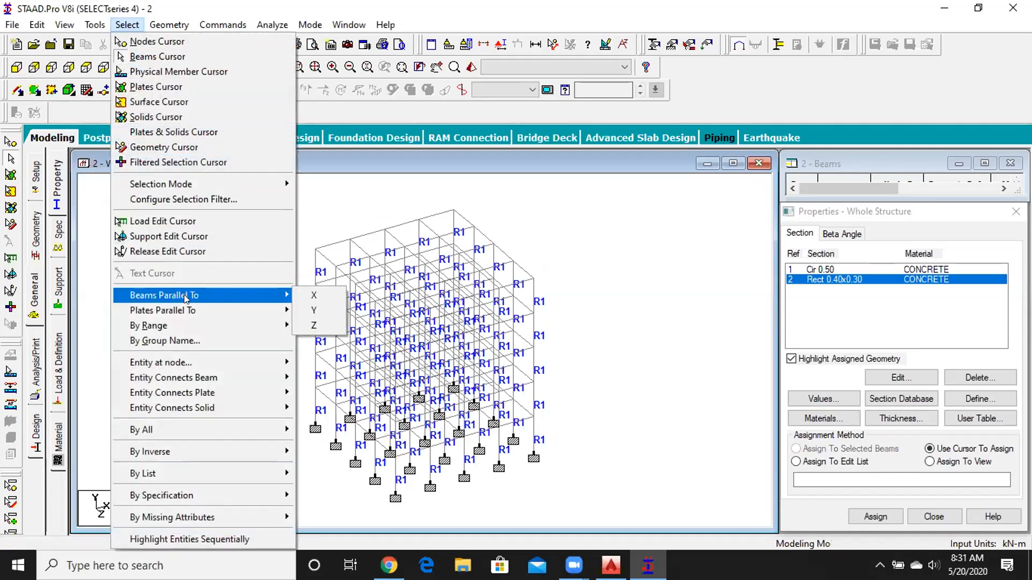
pyautogui.click(322, 297)
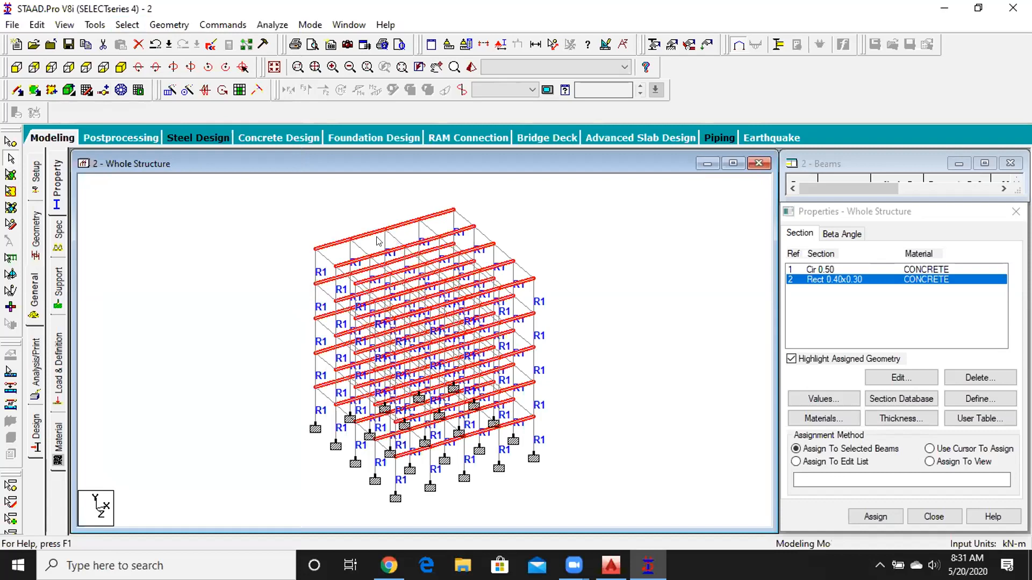
pyautogui.click(246, 27)
pyautogui.click(94, 24)
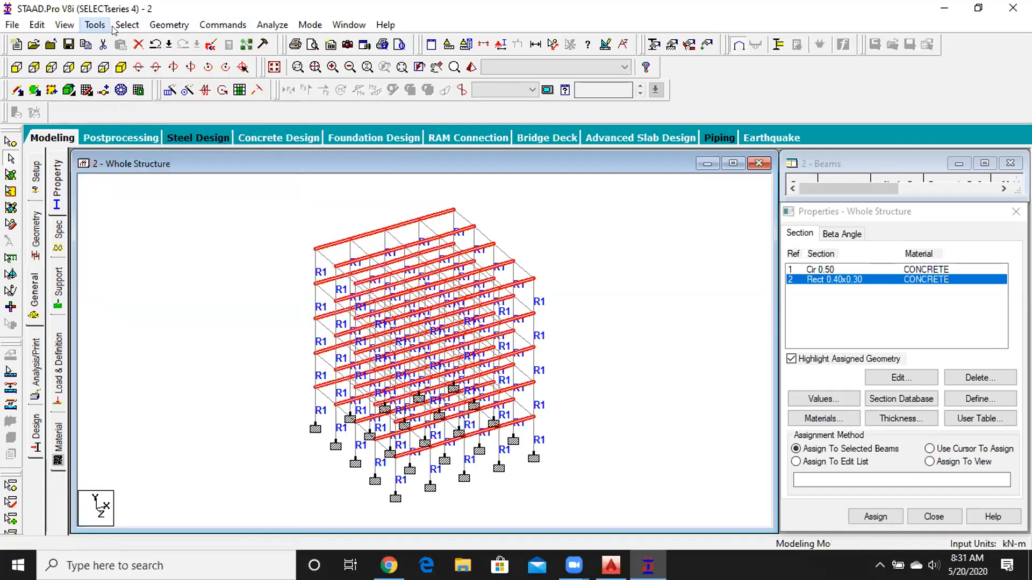
pyautogui.click(95, 25)
pyautogui.click(485, 185)
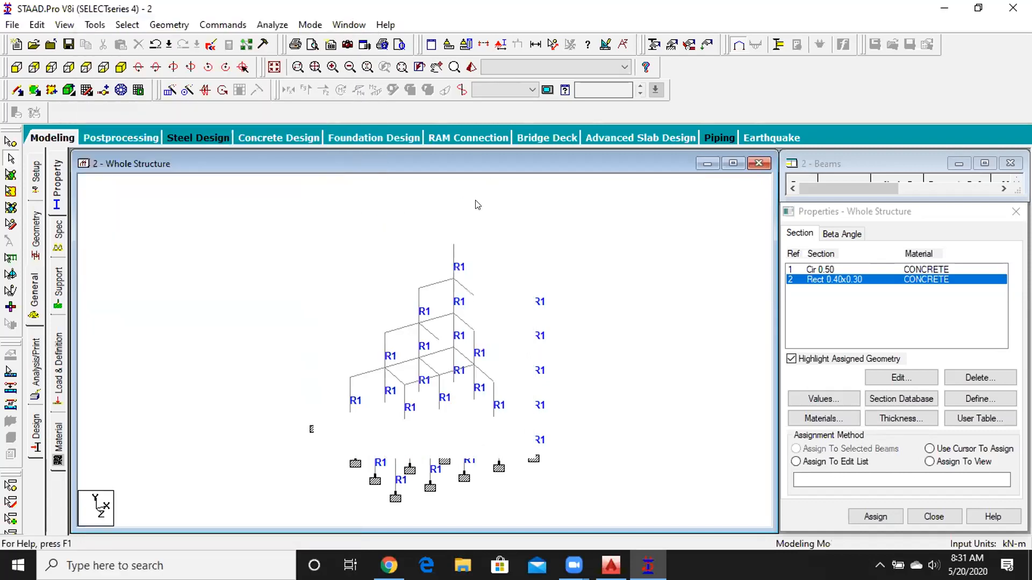
# Assign the Rect 0.40x0.30 section to all beams parallel to X and Z, and clear the selection
pyautogui.click(128, 25)
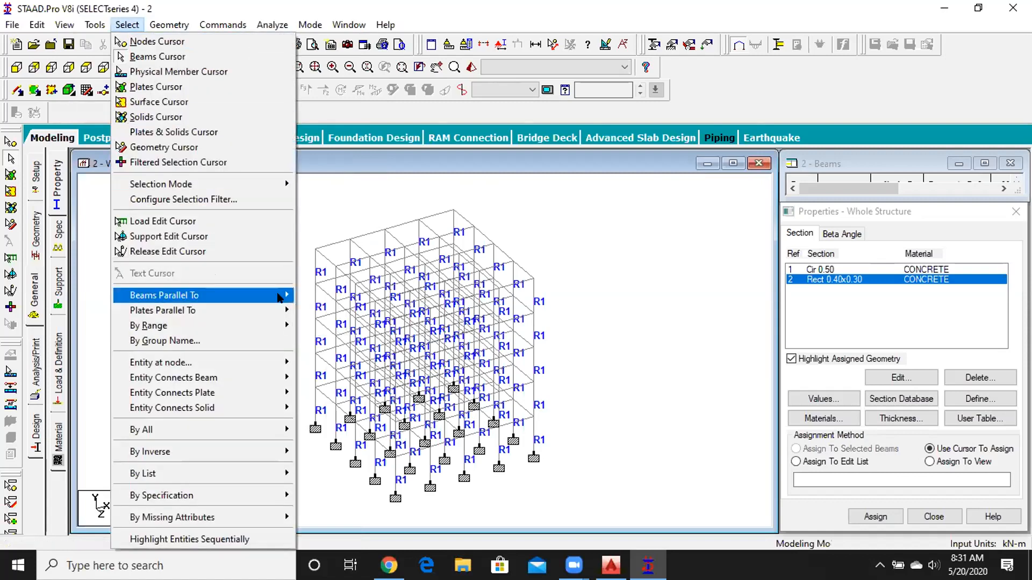
pyautogui.click(314, 295)
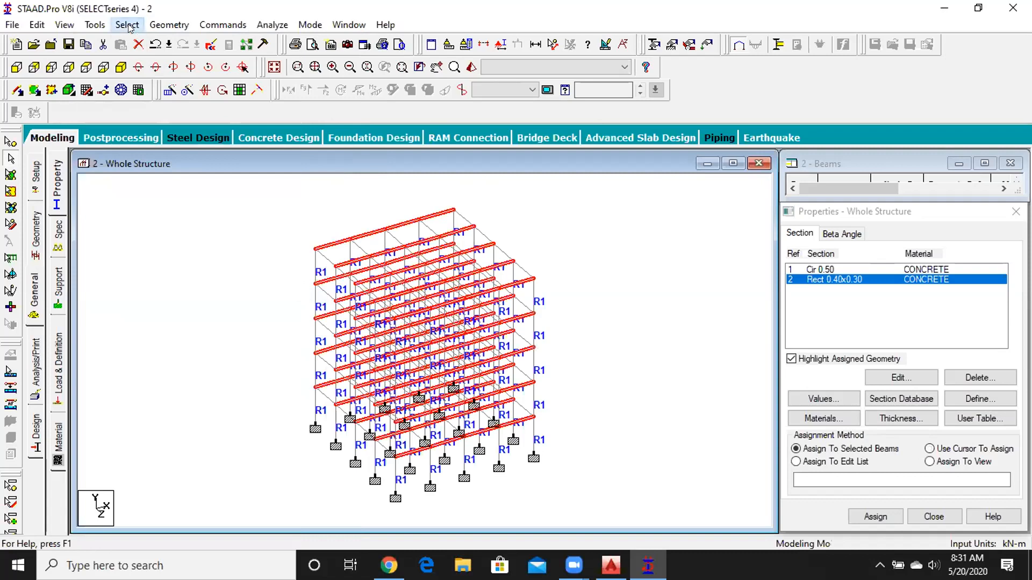
pyautogui.click(128, 25)
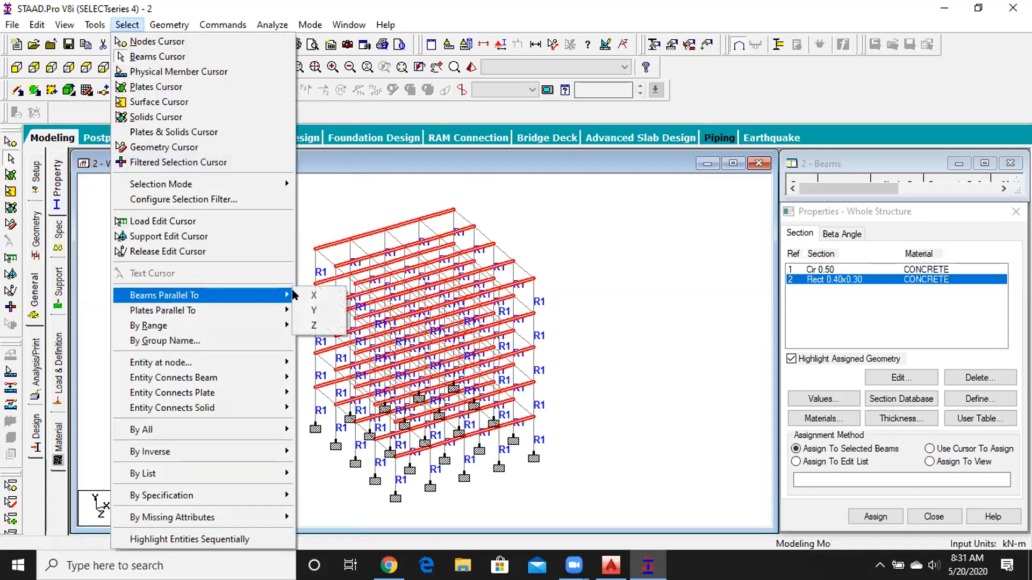
pyautogui.click(321, 323)
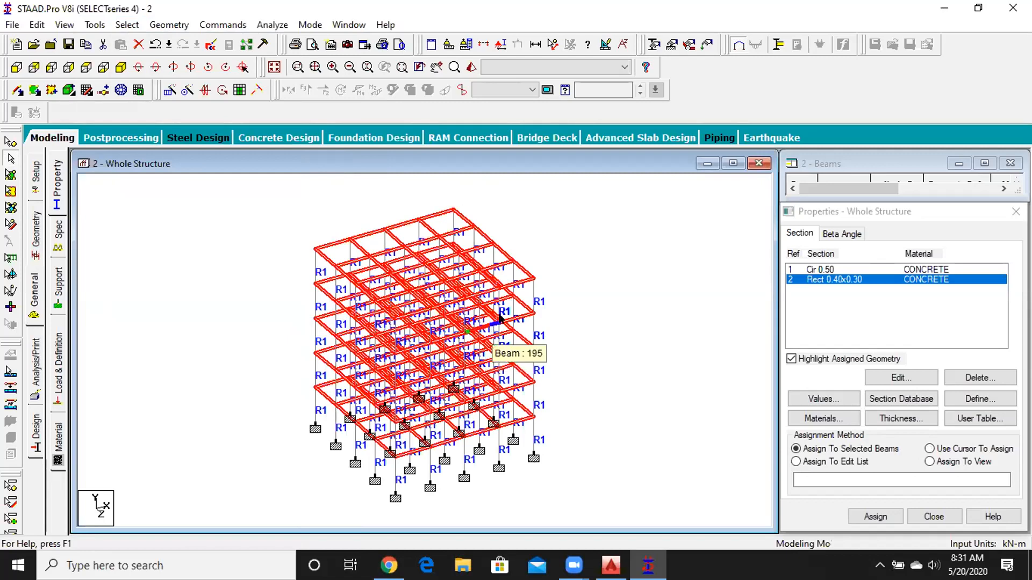
pyautogui.click(876, 517)
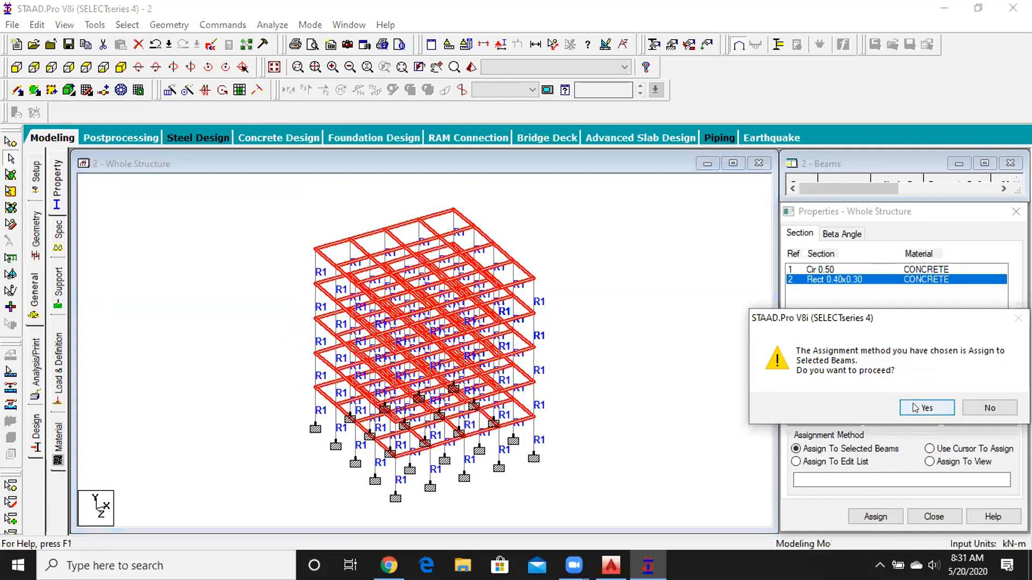
pyautogui.click(915, 408)
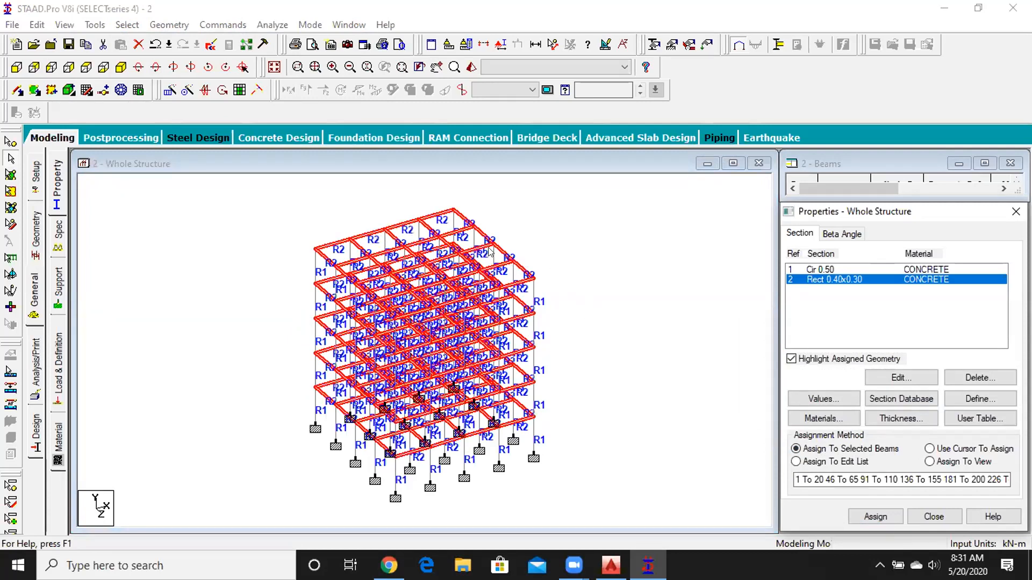
pyautogui.click(545, 251)
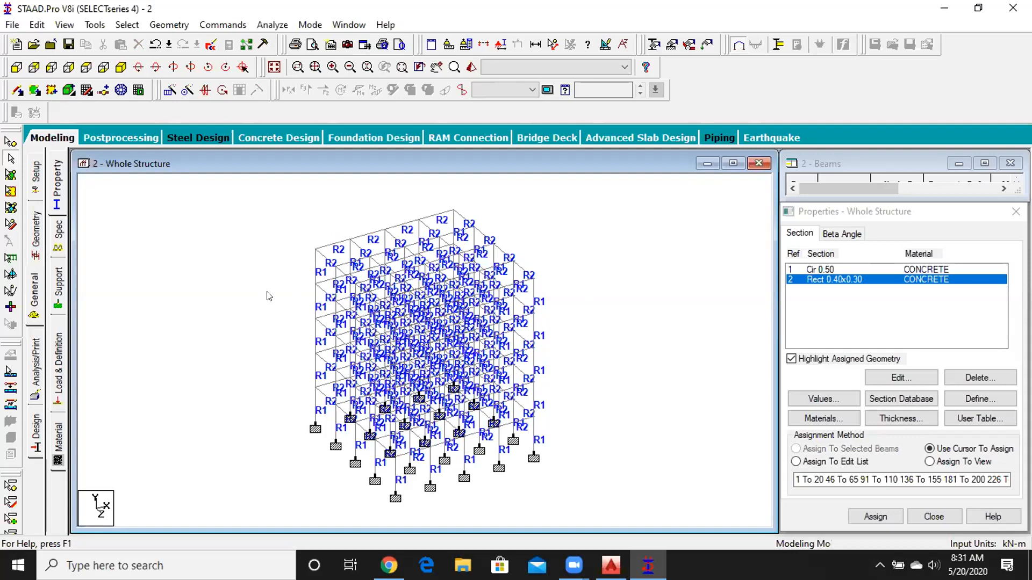
# Examine the shapes of the assigned column and beam sections from several angles in the 3D rendered view
pyautogui.click(467, 67)
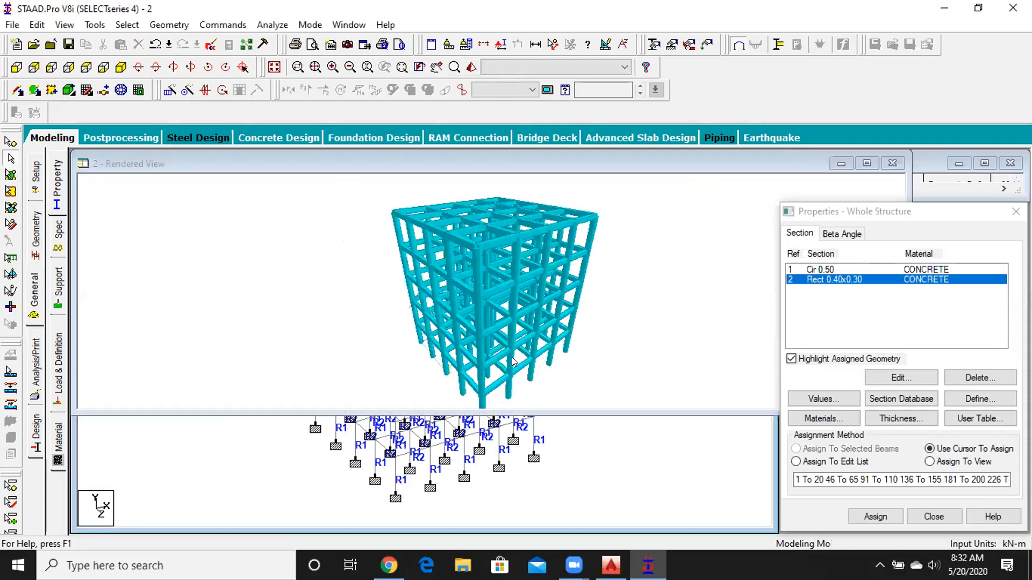
pyautogui.moveTo(476, 258); pyautogui.dragTo(496, 247)
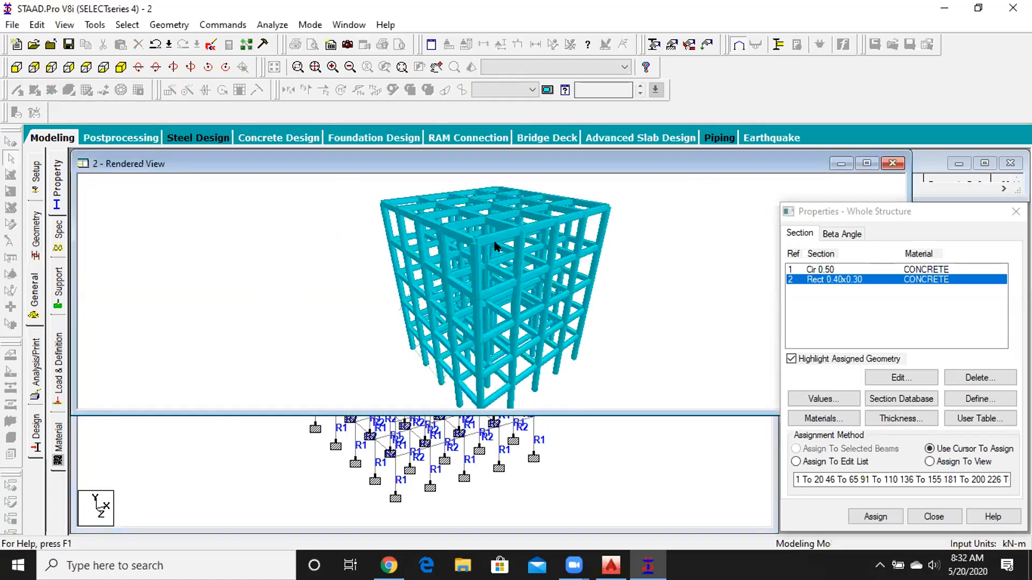
pyautogui.scroll(2, 494, 246)
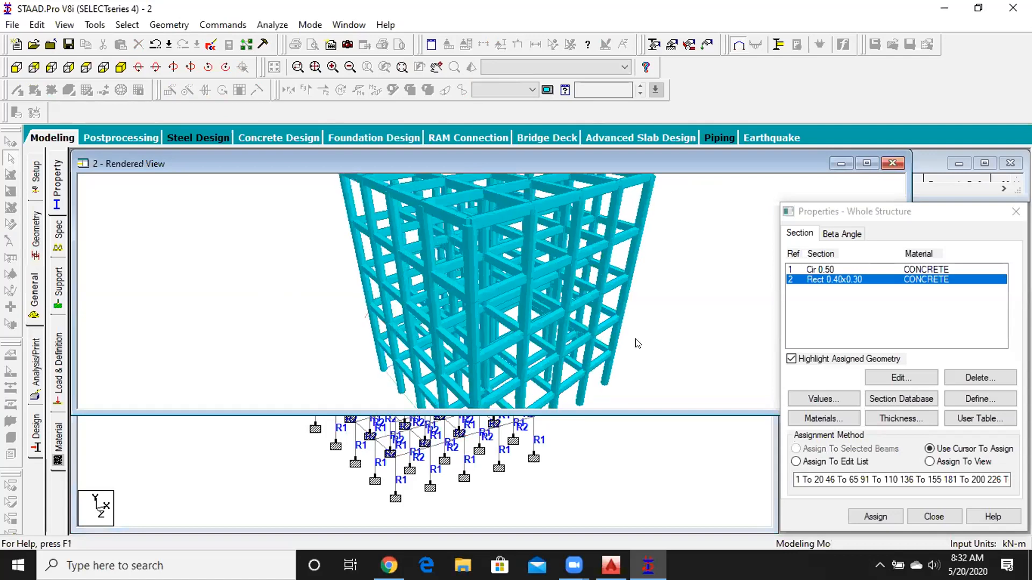
pyautogui.moveTo(495, 293); pyautogui.dragTo(525, 302)
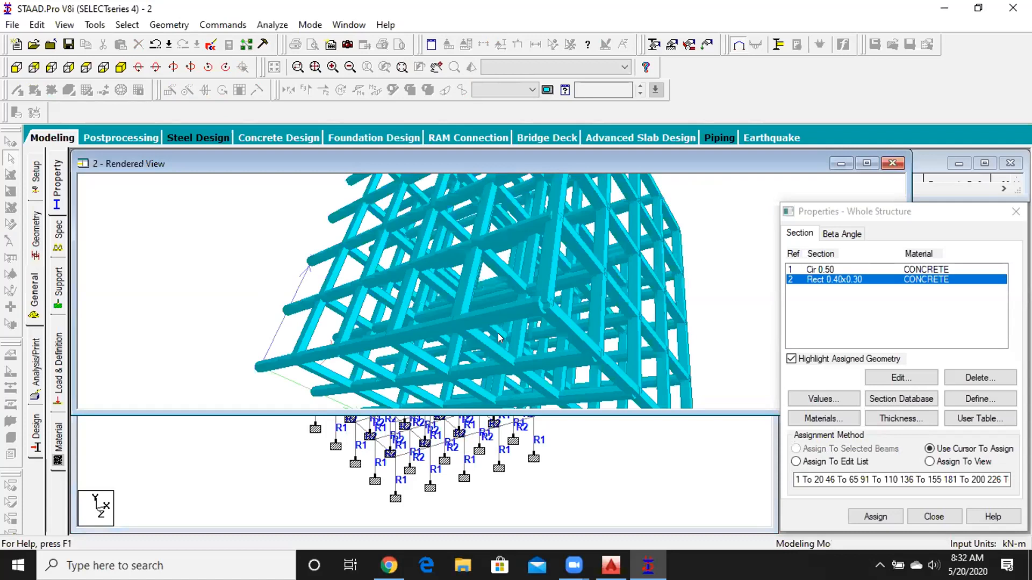
pyautogui.moveTo(478, 340); pyautogui.dragTo(474, 280)
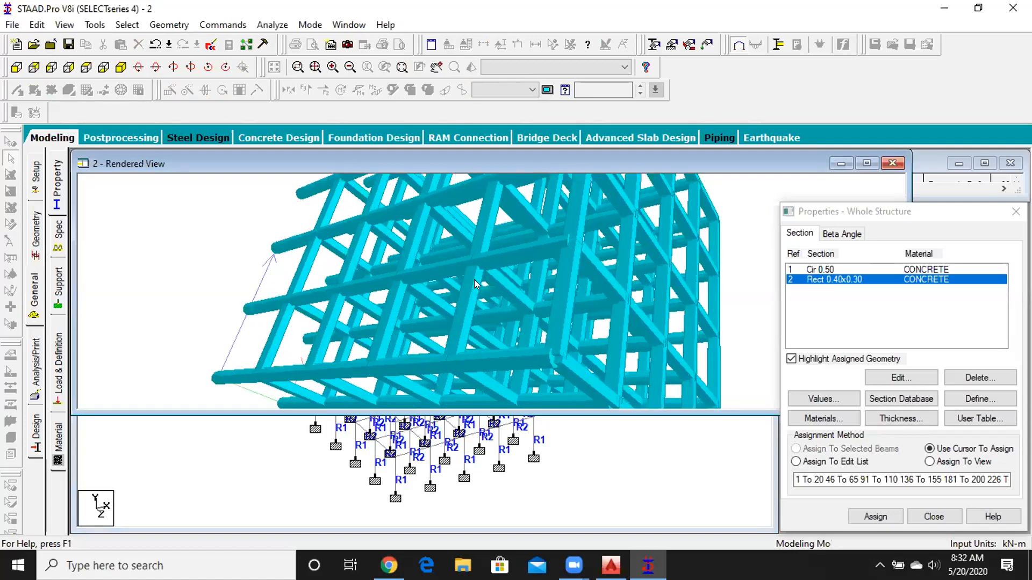
pyautogui.scroll(2, 465, 295)
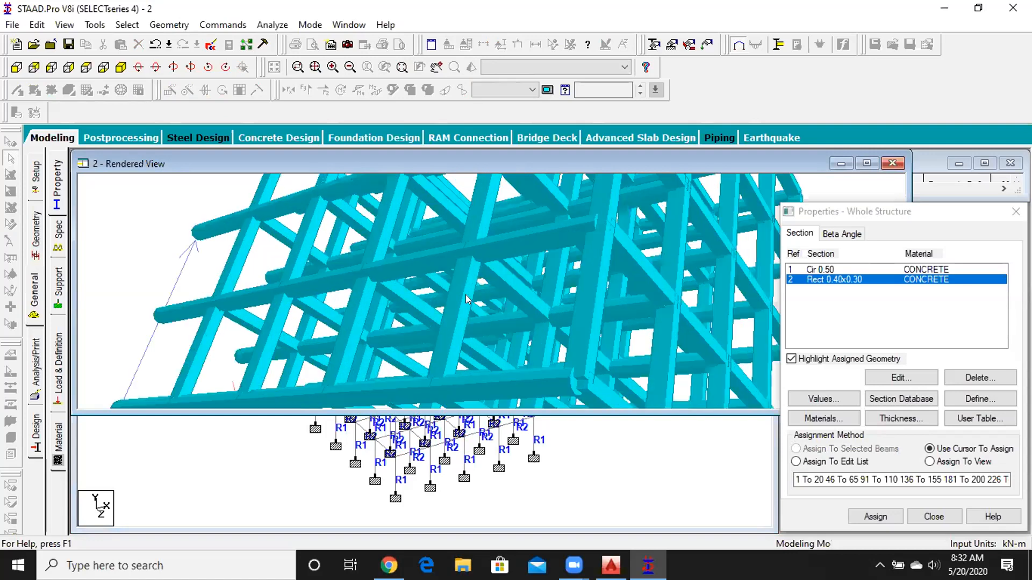
pyautogui.moveTo(465, 292)
pyautogui.mouseDown(button='middle')
pyautogui.moveTo(456, 278)
pyautogui.moveTo(470, 306)
pyautogui.moveTo(460, 293)
pyautogui.mouseUp(button='middle')
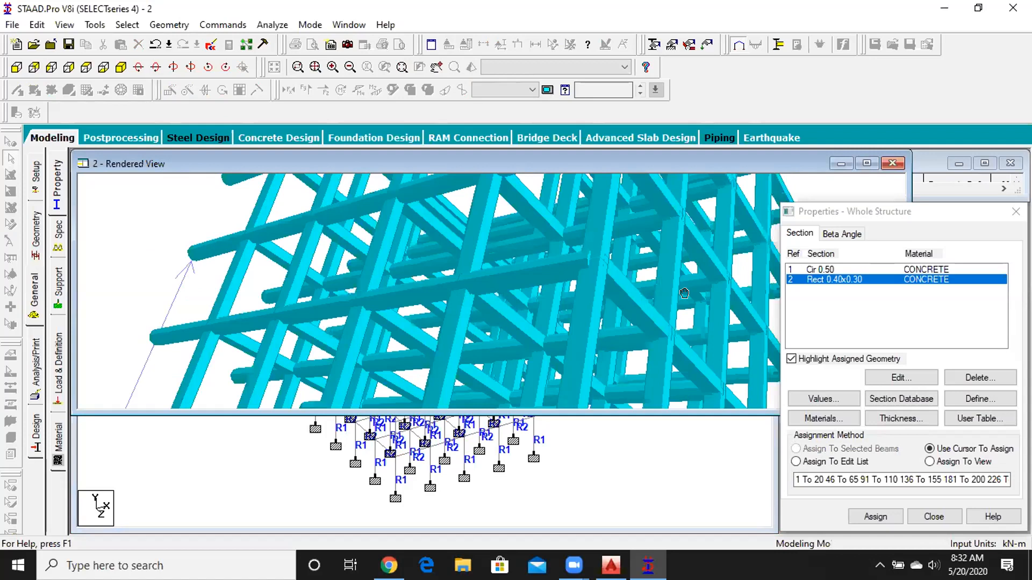
pyautogui.moveTo(684, 293); pyautogui.dragTo(426, 305, button='middle')
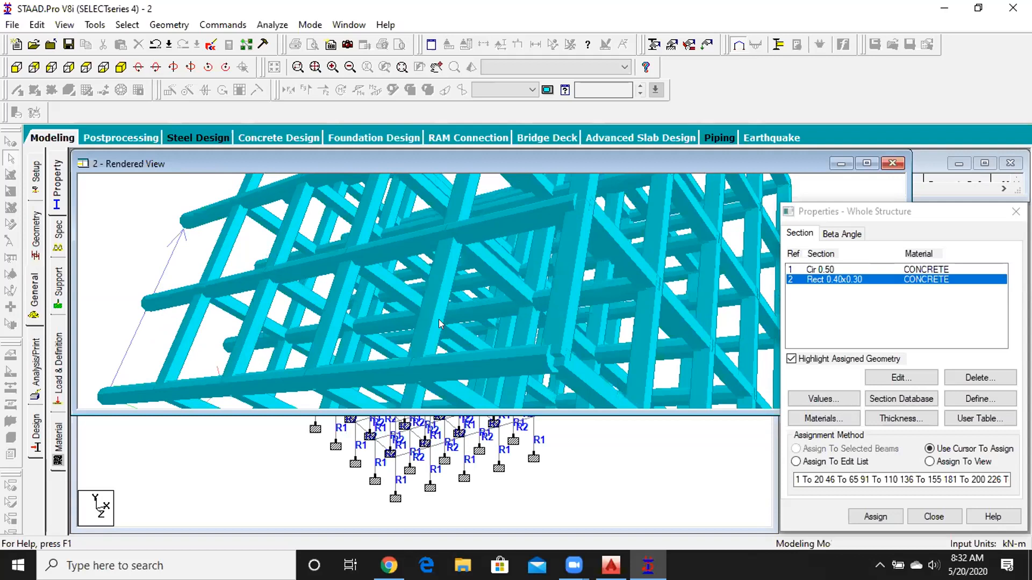
pyautogui.scroll(-3, 436, 322)
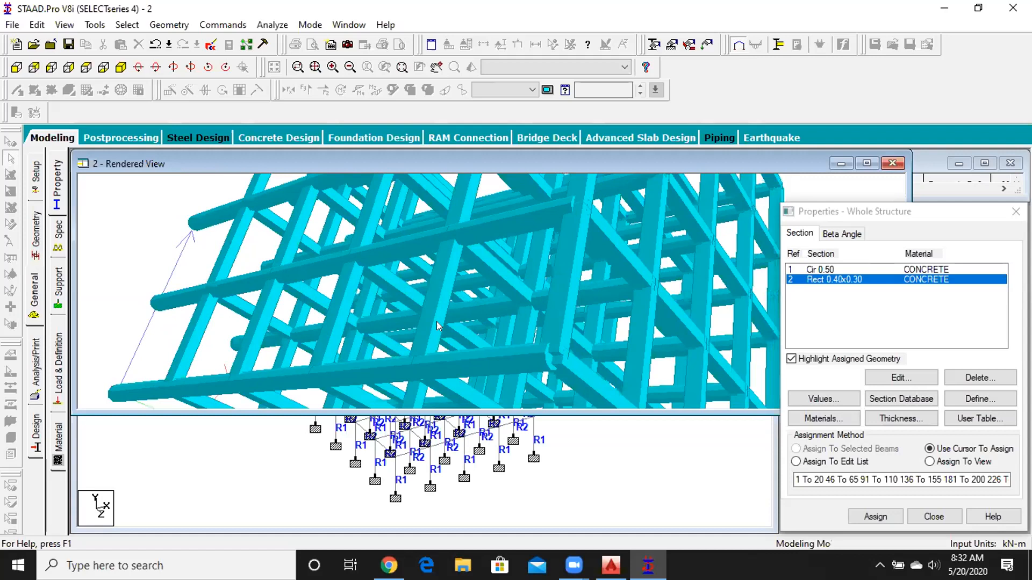
# Examine the assigned sections across the whole rendered frame and its top storey, and close the 3D rendered view
pyautogui.scroll(-3, 436, 321)
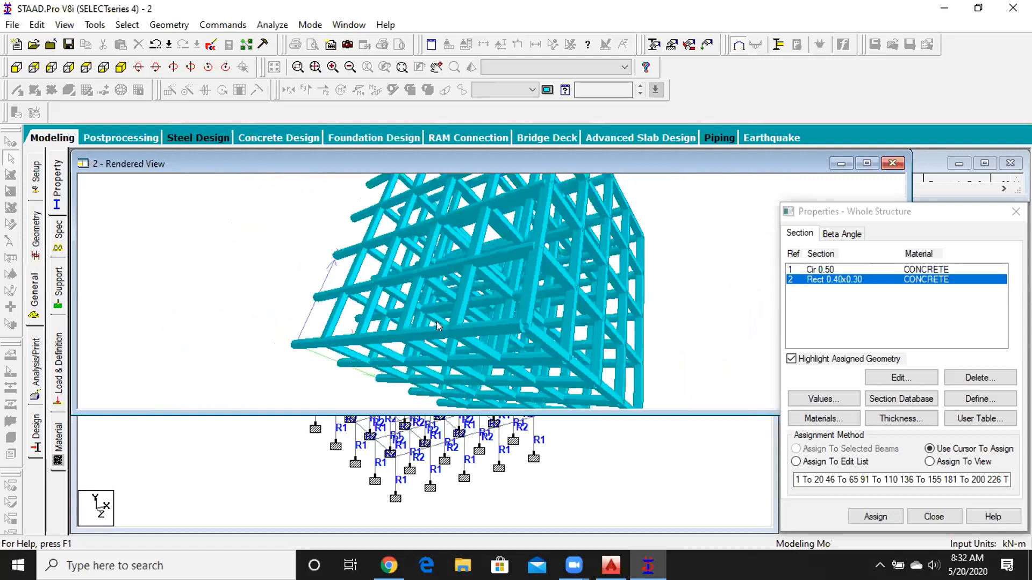
pyautogui.moveTo(665, 265); pyautogui.dragTo(430, 210)
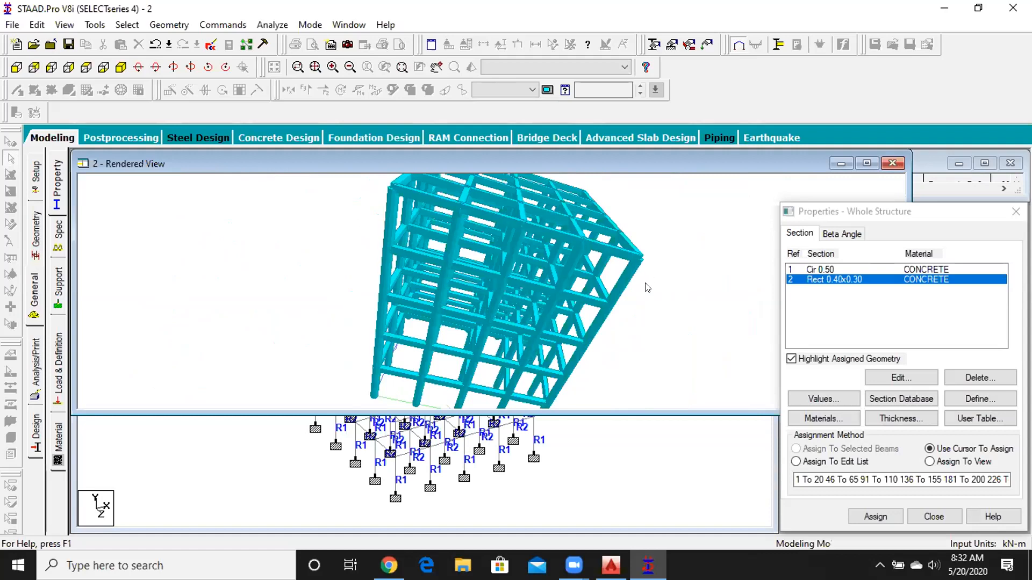
pyautogui.moveTo(473, 278); pyautogui.dragTo(655, 331)
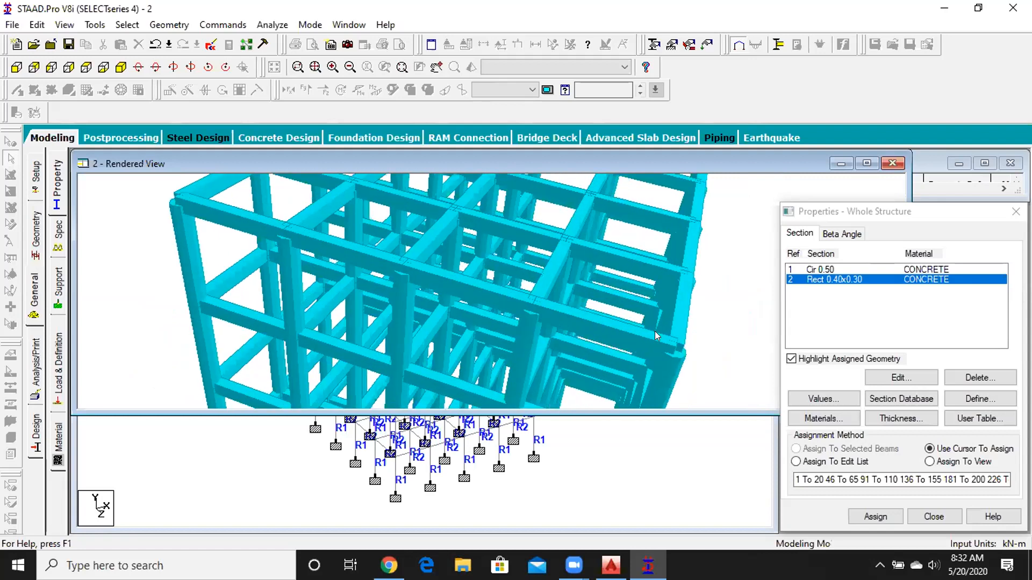
pyautogui.scroll(-5, 654, 331)
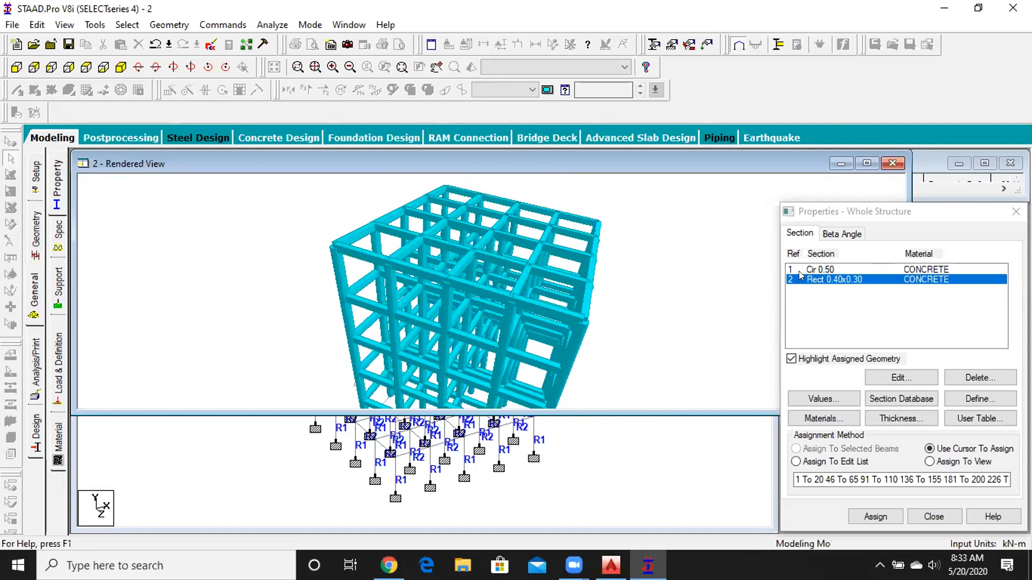
pyautogui.click(892, 163)
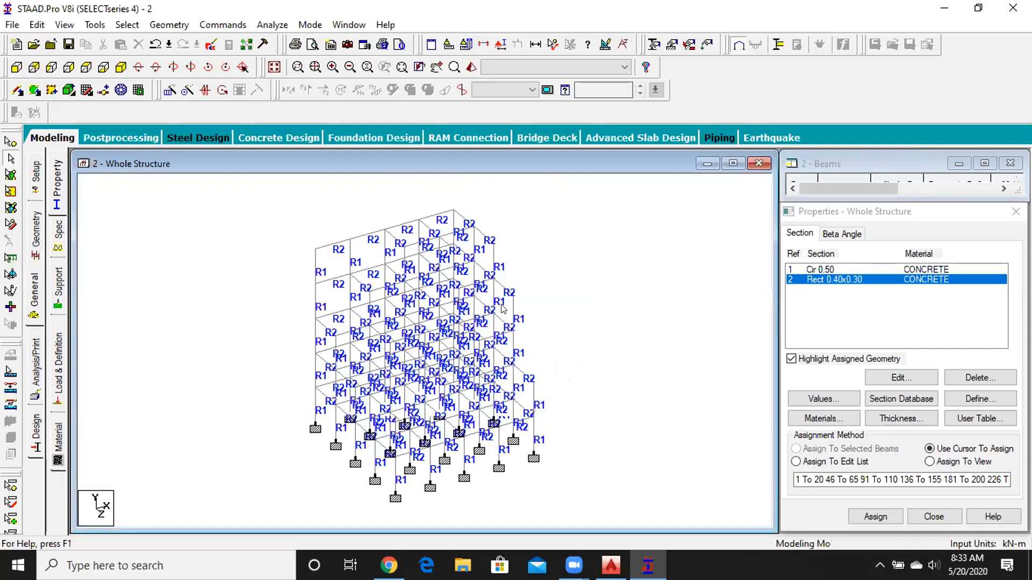
pyautogui.scroll(2, 438, 358)
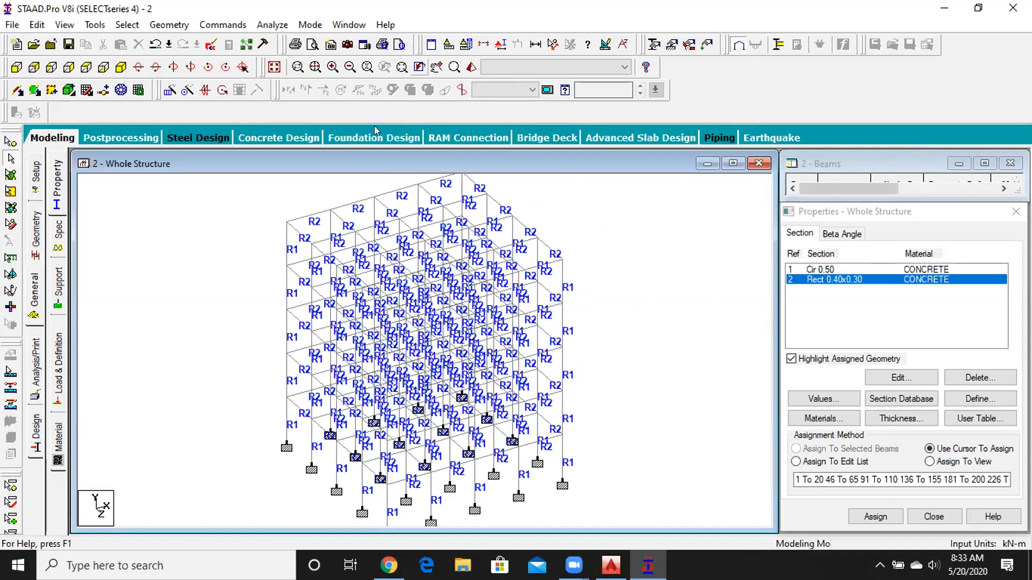
pyautogui.click(504, 316)
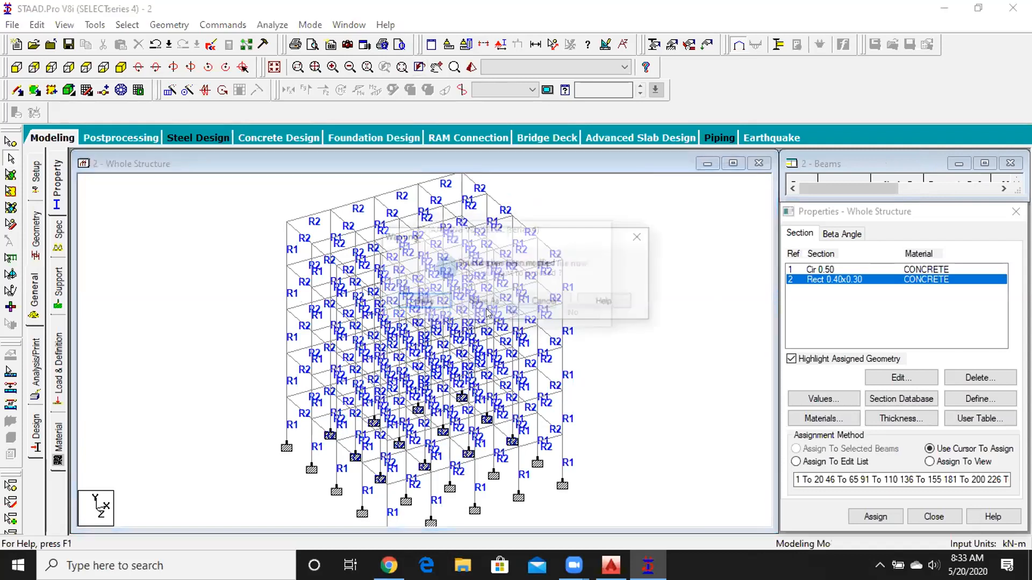
pyautogui.click(399, 304)
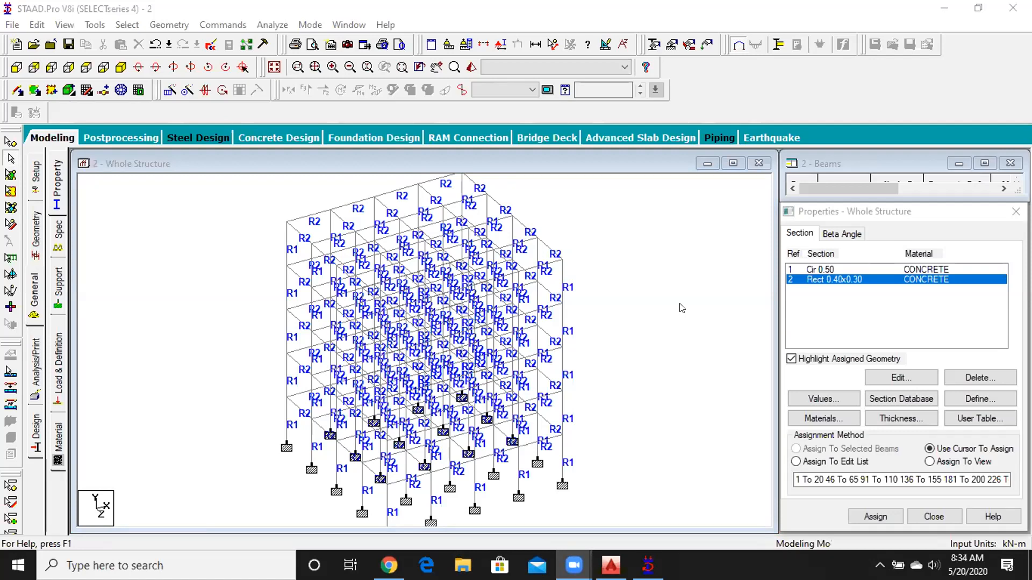
# Review the section property values of the prismatic circle and the prismatic rectangle, and close the table
pyautogui.click(832, 391)
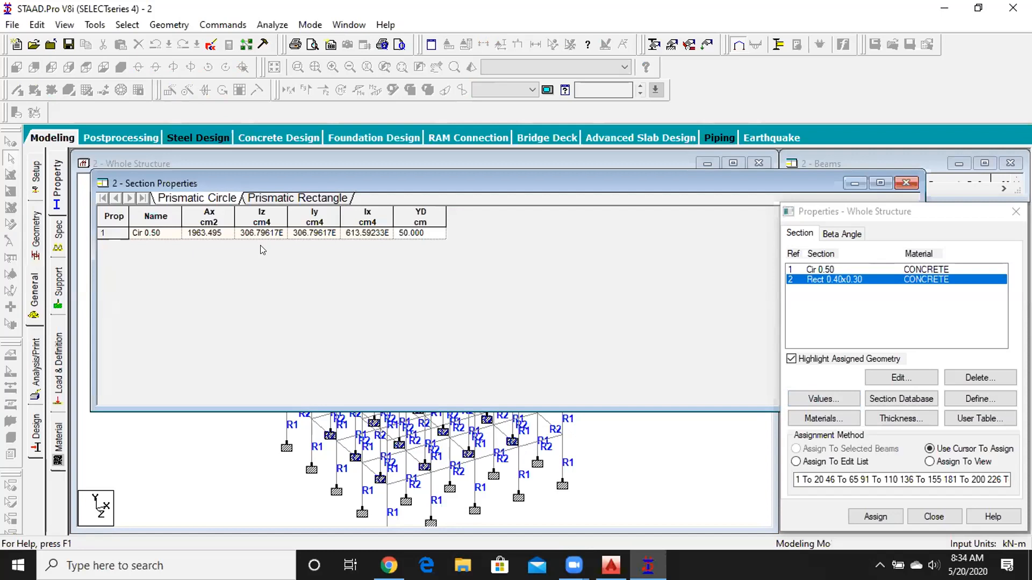
pyautogui.click(274, 198)
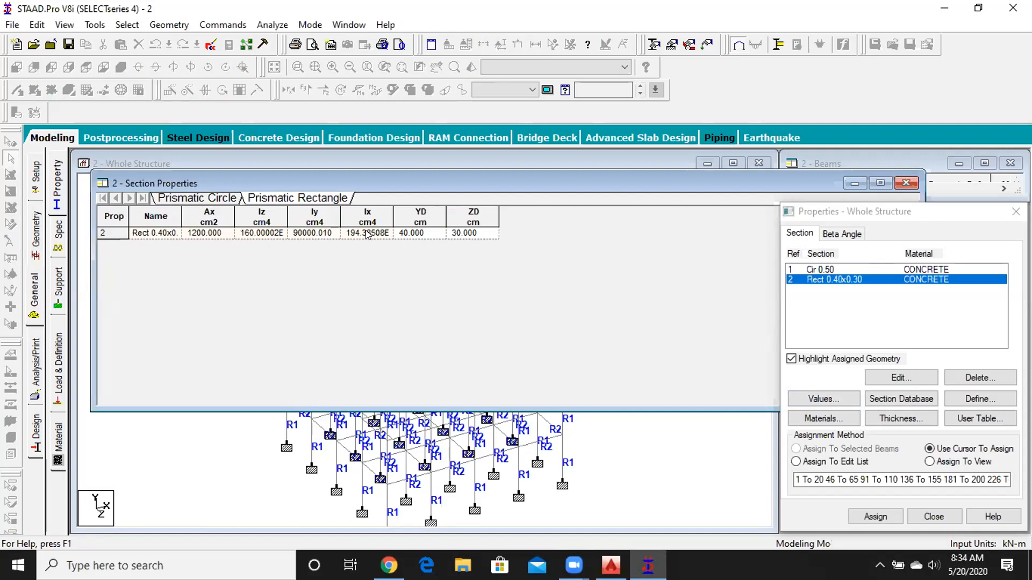
pyautogui.click(904, 184)
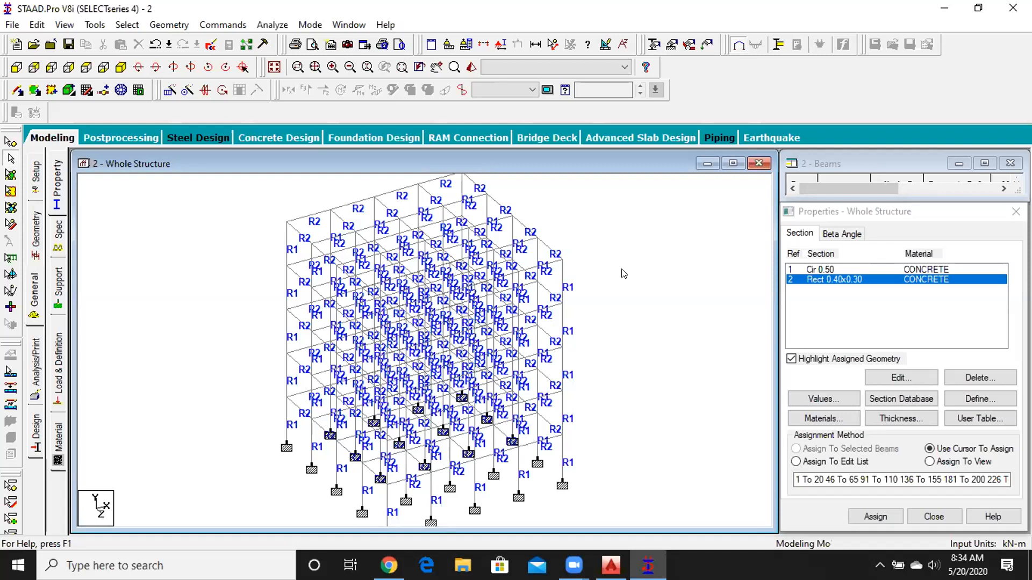
# Highlight the members assigned the Cir 0.50 section, and select the ground-storey corner column
pyautogui.click(814, 269)
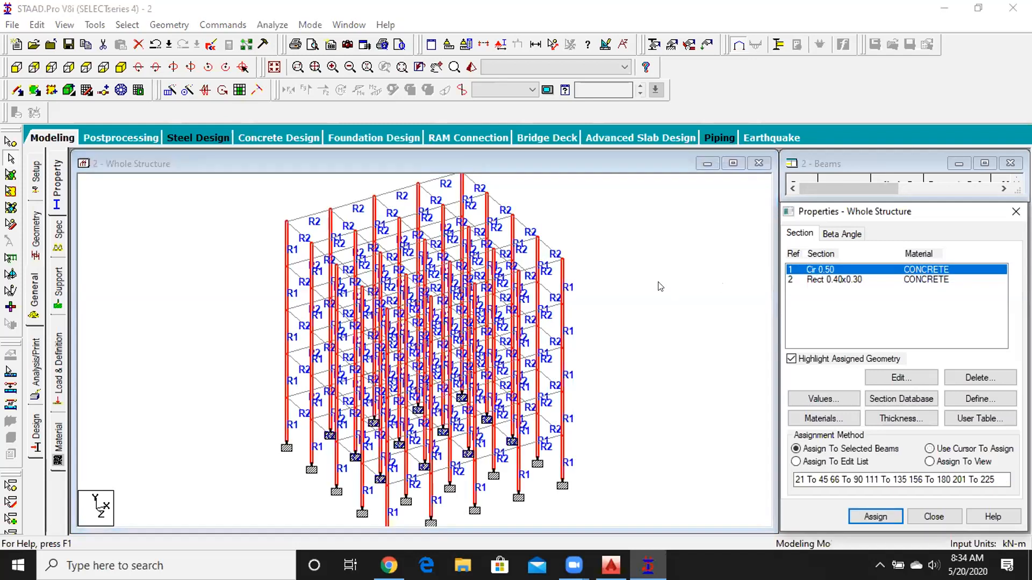
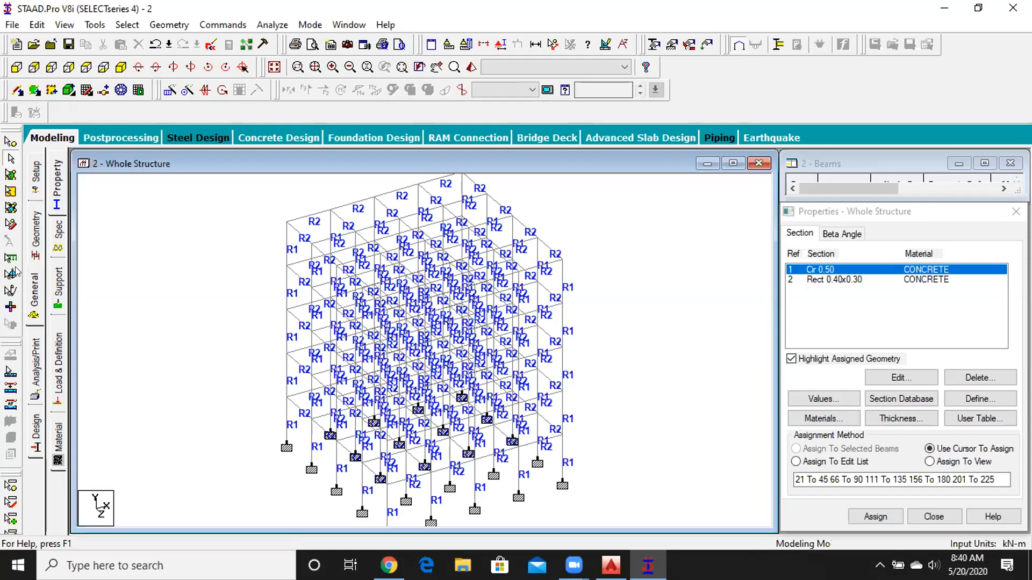
pyautogui.click(286, 425)
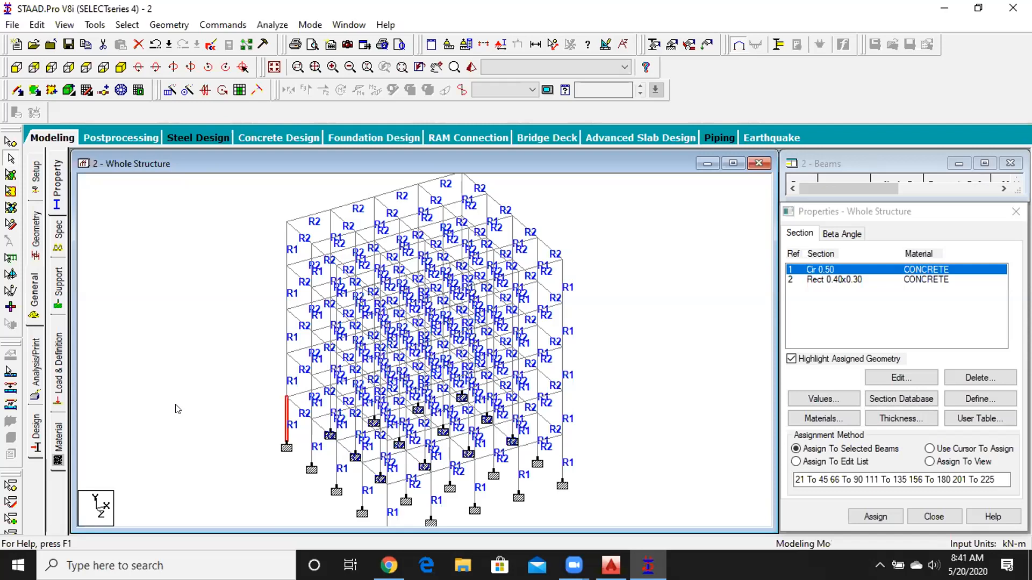
pyautogui.scroll(1, 177, 410)
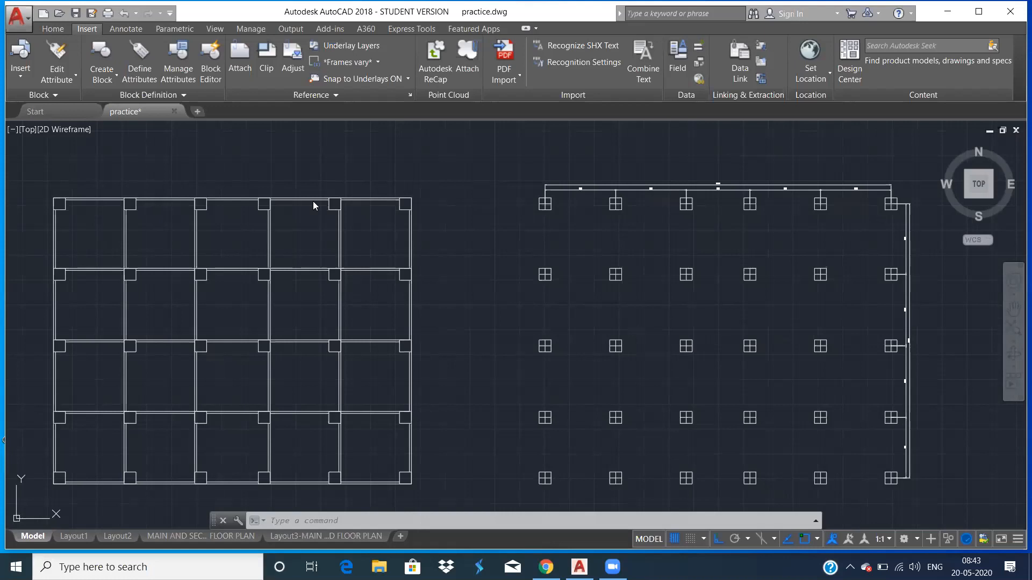
pyautogui.scroll(2, 319, 203)
pyautogui.scroll(-1, 317, 203)
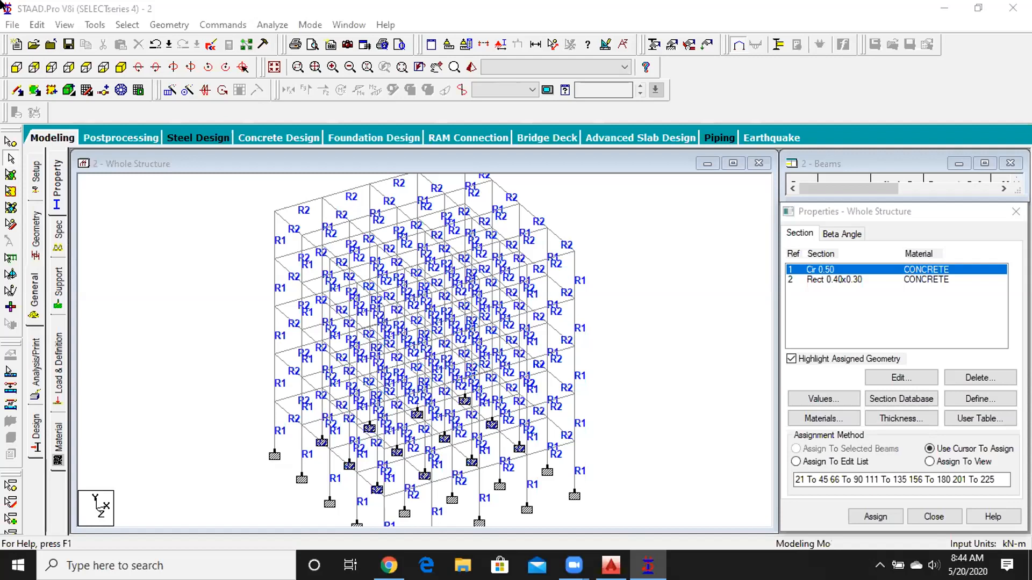
pyautogui.click(202, 252)
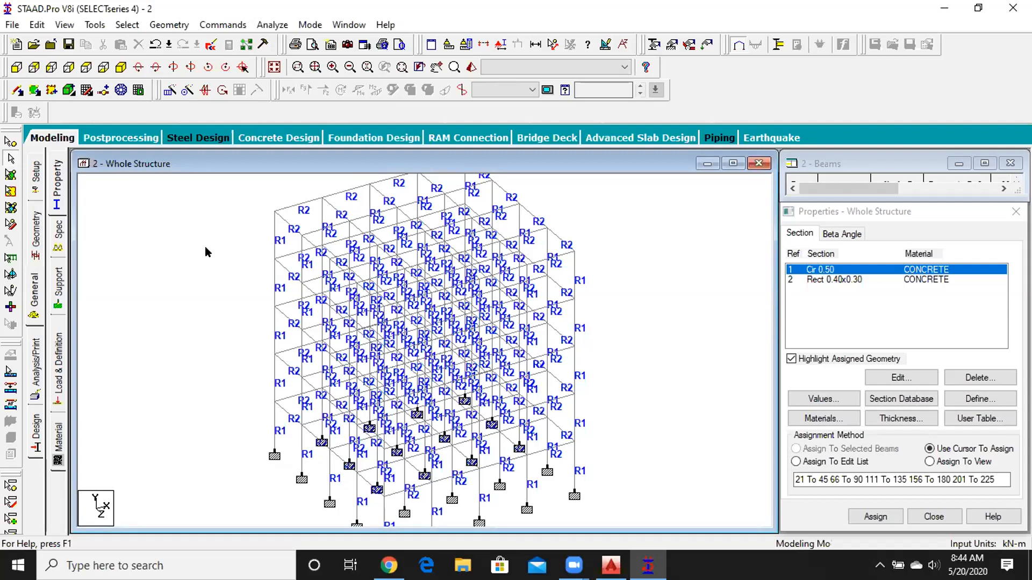
pyautogui.scroll(-3, 205, 247)
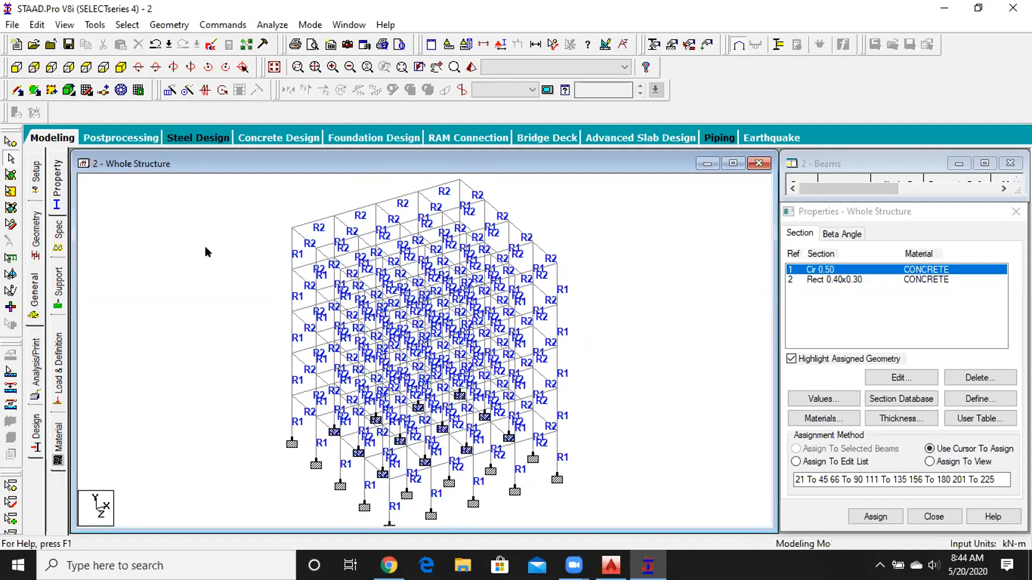
pyautogui.moveTo(599, 395); pyautogui.dragTo(592, 391, button='middle')
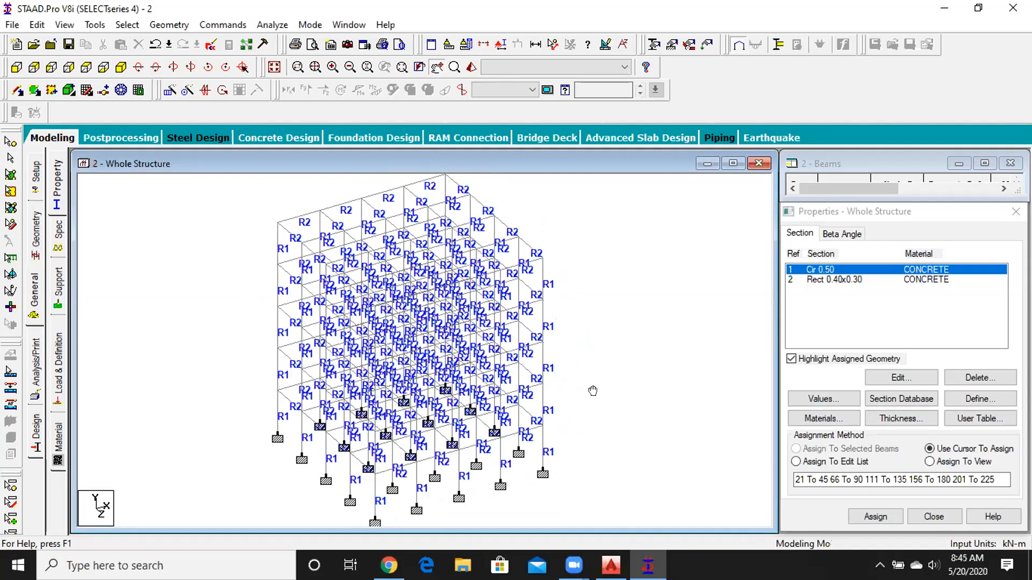
pyautogui.scroll(-1, 585, 384)
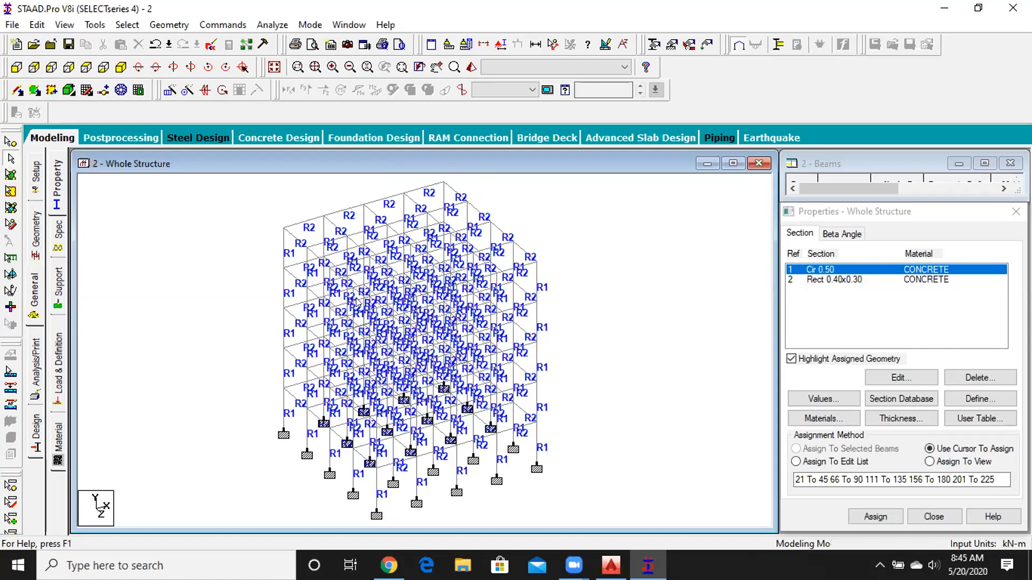
pyautogui.scroll(2, 357, 301)
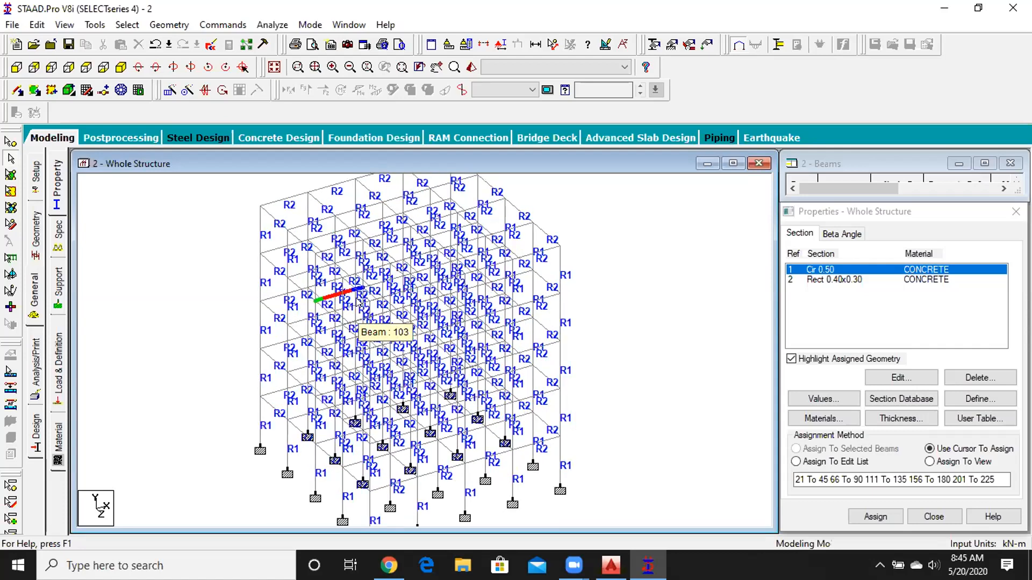
pyautogui.scroll(-2, 356, 301)
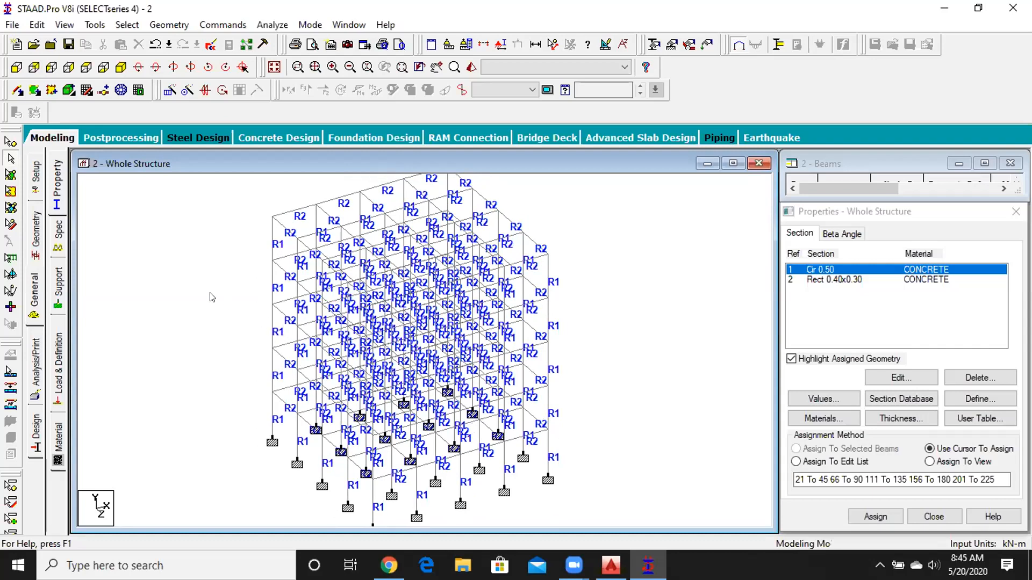
pyautogui.moveTo(210, 293); pyautogui.dragTo(209, 309, button='middle')
pyautogui.scroll(-1, 209, 310)
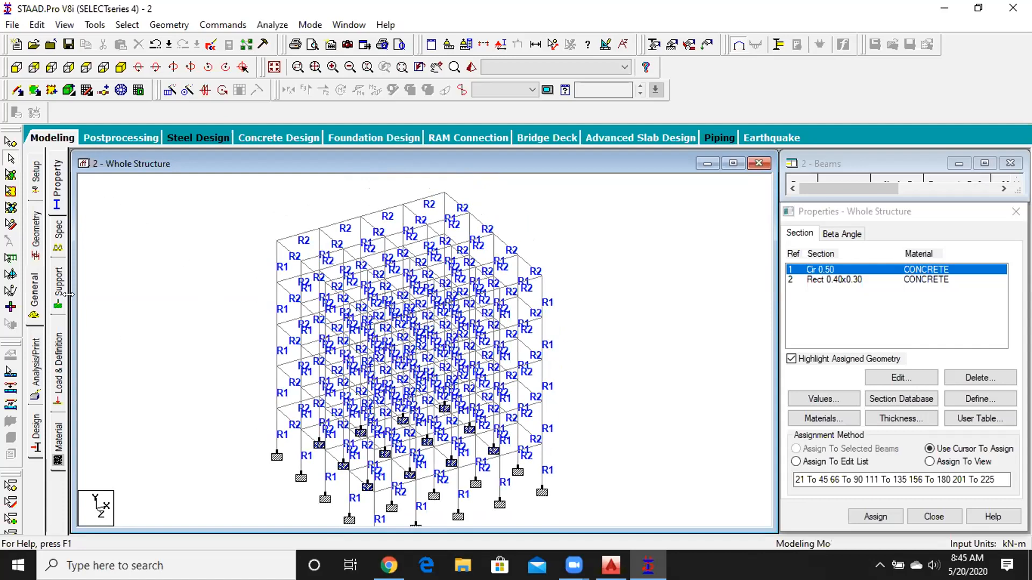
# Open the load and definition settings for the whole structure
pyautogui.click(57, 370)
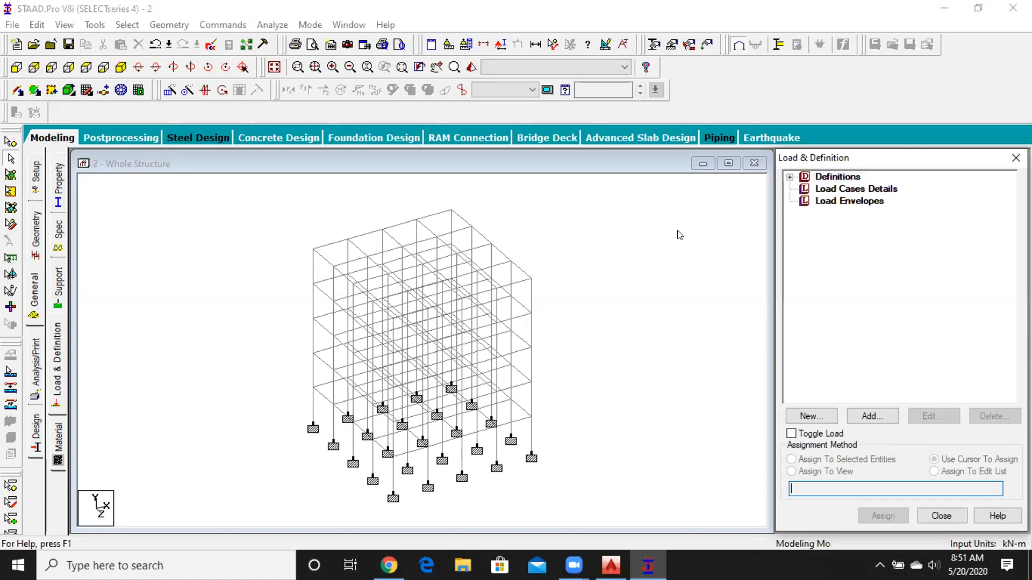
pyautogui.click(201, 196)
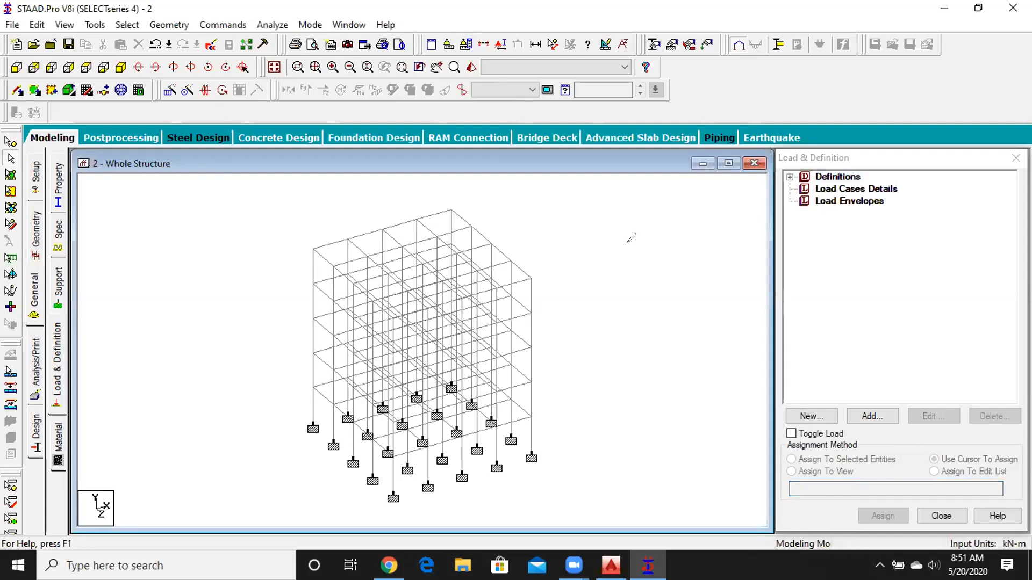
pyautogui.moveTo(604, 259); pyautogui.dragTo(728, 318)
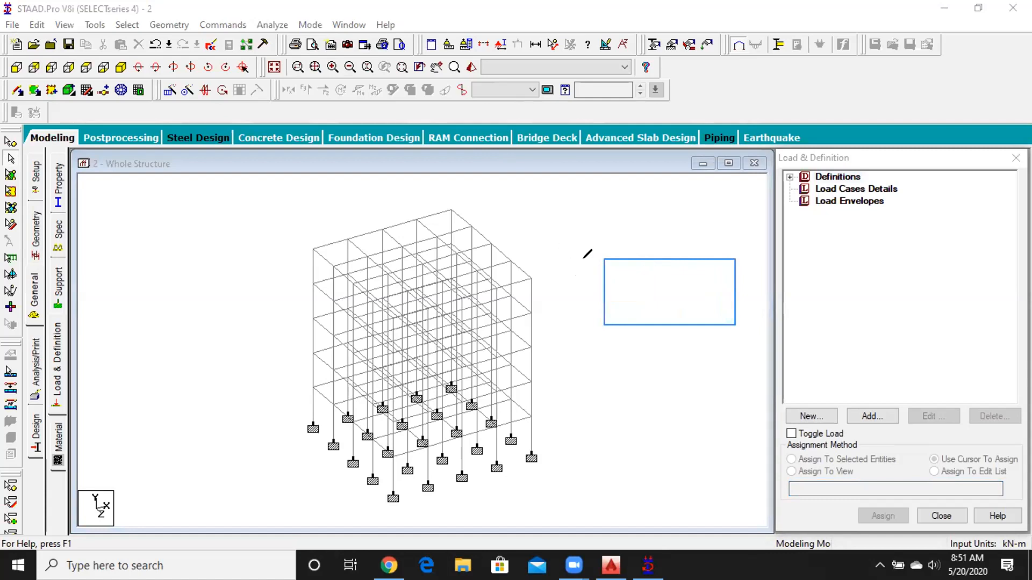
pyautogui.moveTo(605, 261); pyautogui.dragTo(726, 323)
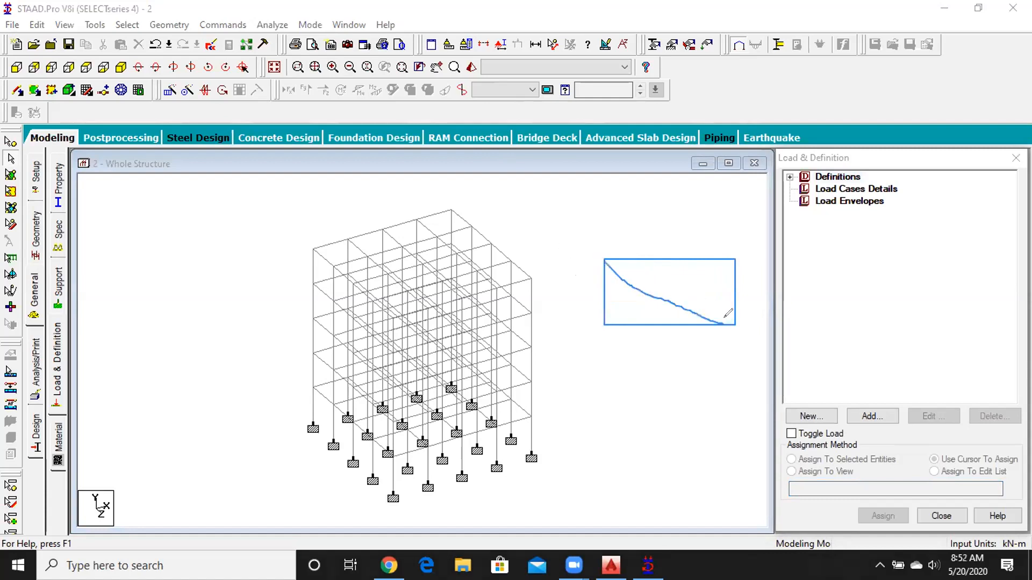
pyautogui.moveTo(605, 312); pyautogui.dragTo(732, 252)
pyautogui.moveTo(602, 257)
pyautogui.mouseDown()
pyautogui.moveTo(658, 290)
pyautogui.moveTo(685, 291)
pyautogui.moveTo(723, 256)
pyautogui.moveTo(603, 246)
pyautogui.moveTo(730, 244)
pyautogui.mouseUp()
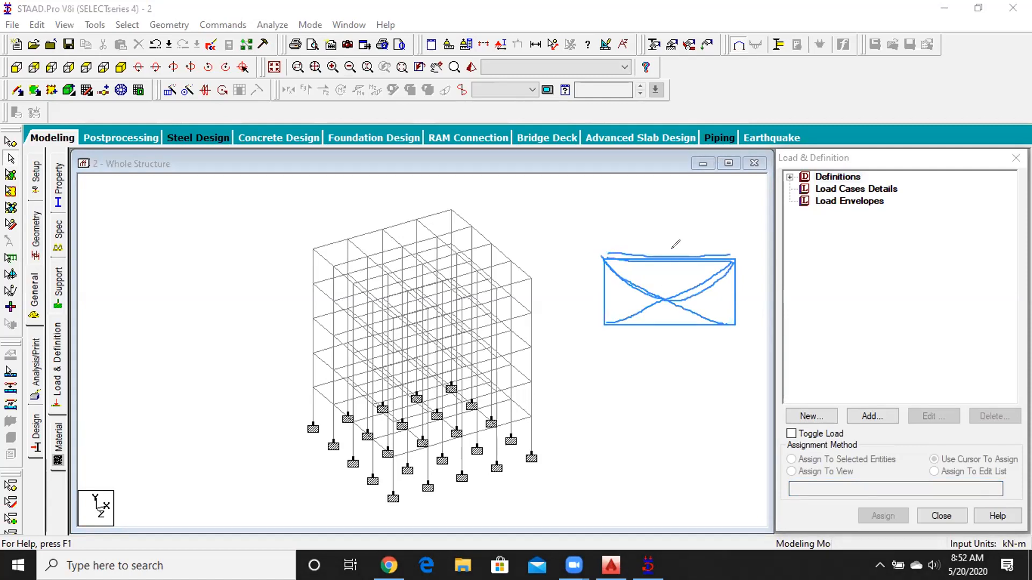
pyautogui.moveTo(670, 218); pyautogui.dragTo(670, 254)
pyautogui.moveTo(669, 217); pyautogui.dragTo(607, 254)
pyautogui.moveTo(669, 217); pyautogui.dragTo(732, 256)
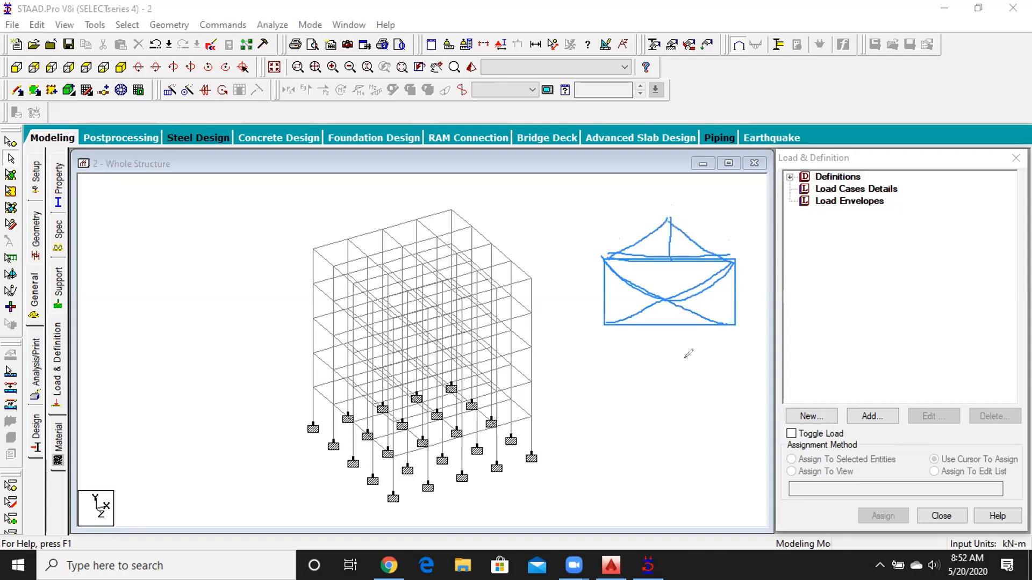
pyautogui.moveTo(604, 255)
pyautogui.mouseDown()
pyautogui.moveTo(647, 301)
pyautogui.moveTo(611, 317)
pyautogui.moveTo(611, 264)
pyautogui.moveTo(565, 288)
pyautogui.moveTo(604, 321)
pyautogui.mouseUp()
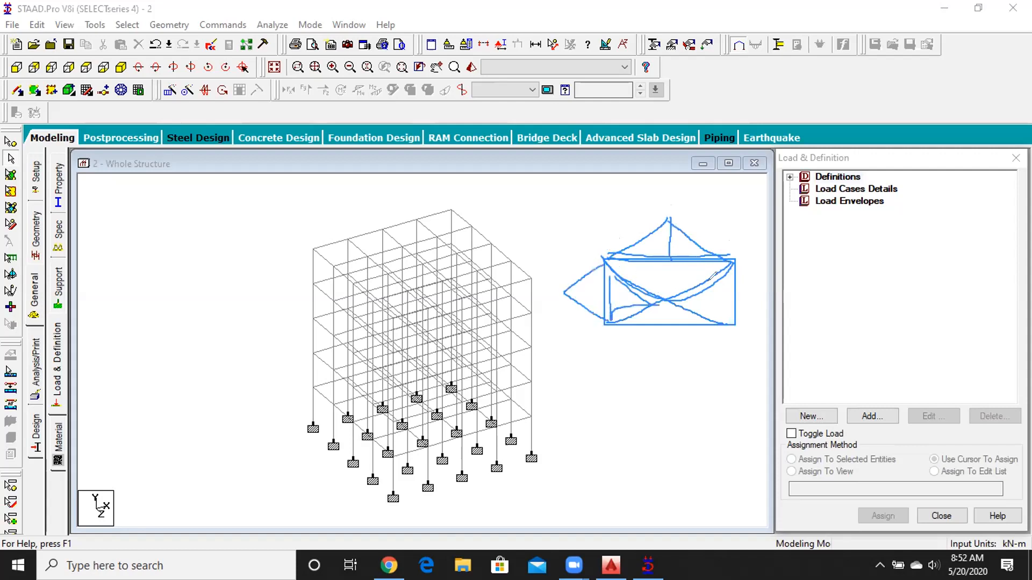
pyautogui.moveTo(735, 262)
pyautogui.mouseDown()
pyautogui.moveTo(764, 265)
pyautogui.moveTo(726, 311)
pyautogui.mouseUp()
pyautogui.moveTo(603, 322)
pyautogui.mouseDown()
pyautogui.moveTo(673, 356)
pyautogui.moveTo(735, 322)
pyautogui.mouseUp()
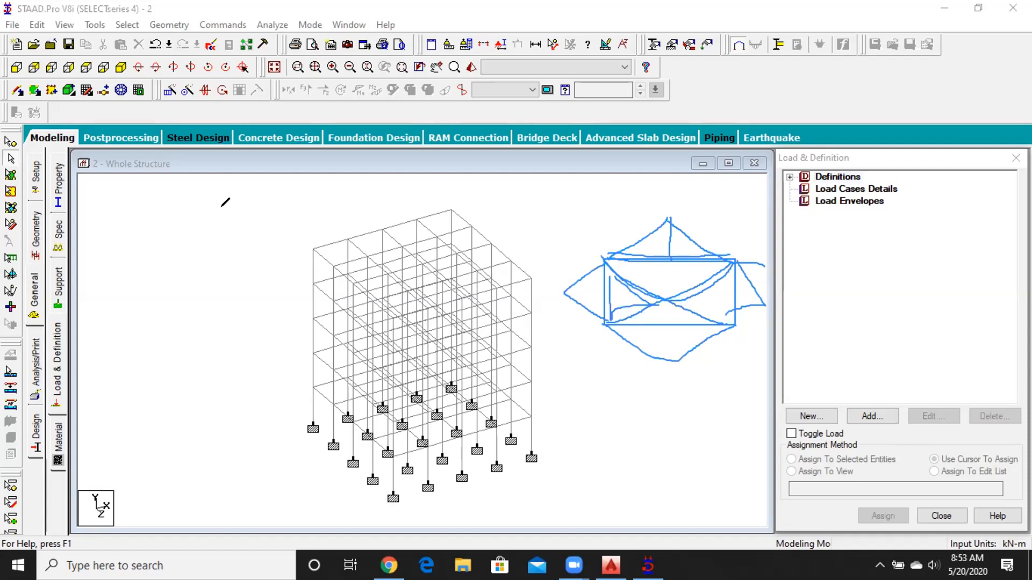
pyautogui.moveTo(110, 330); pyautogui.dragTo(226, 363)
pyautogui.moveTo(128, 302)
pyautogui.mouseDown()
pyautogui.moveTo(111, 325)
pyautogui.moveTo(123, 342)
pyautogui.moveTo(130, 329)
pyautogui.moveTo(142, 348)
pyautogui.moveTo(159, 328)
pyautogui.moveTo(176, 355)
pyautogui.moveTo(225, 357)
pyautogui.mouseUp()
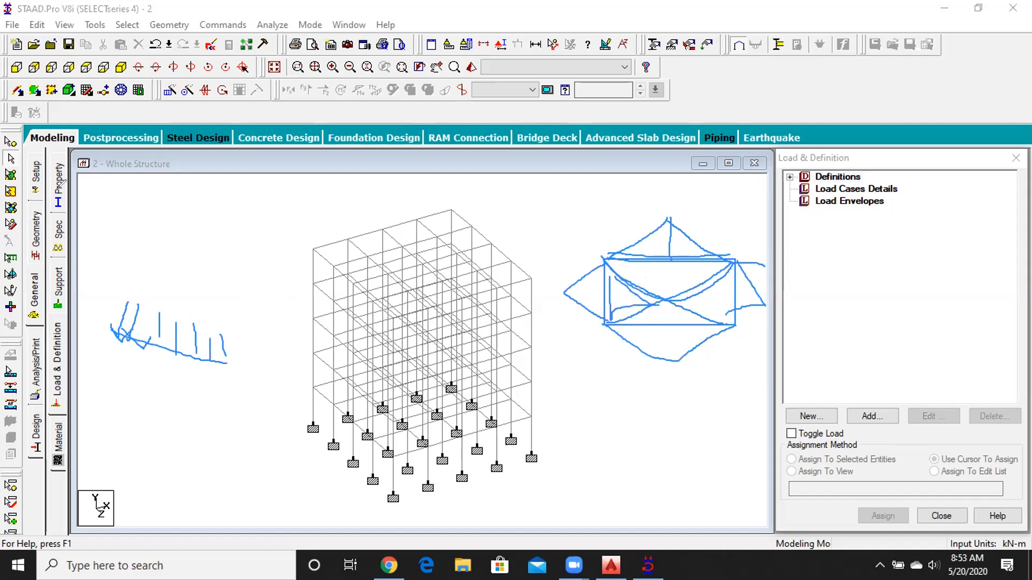
pyautogui.moveTo(133, 236); pyautogui.dragTo(241, 241)
pyautogui.moveTo(132, 237)
pyautogui.mouseDown()
pyautogui.moveTo(185, 259)
pyautogui.moveTo(239, 245)
pyautogui.mouseUp()
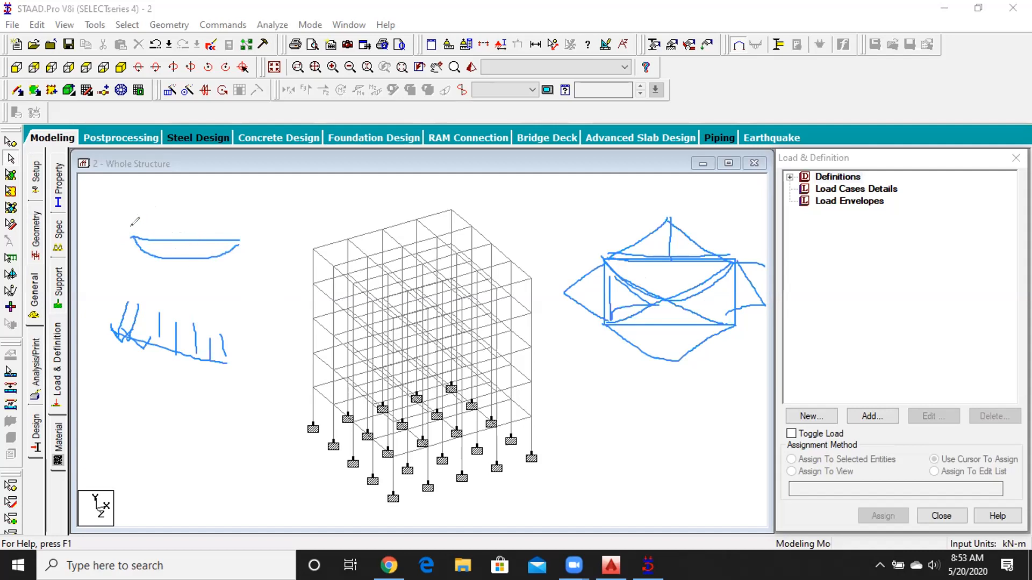
pyautogui.moveTo(139, 235)
pyautogui.mouseDown()
pyautogui.moveTo(204, 223)
pyautogui.moveTo(239, 237)
pyautogui.mouseUp()
pyautogui.moveTo(198, 184); pyautogui.dragTo(205, 221)
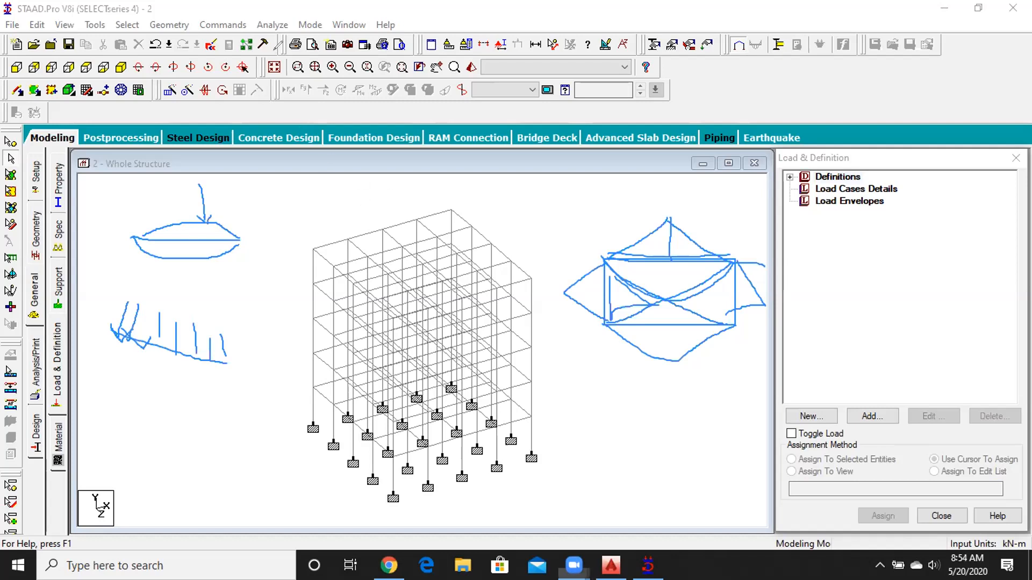
# Add a primary load case numbered 1 with loading type Dead and the title LOAD CASE 1
pyautogui.click(850, 189)
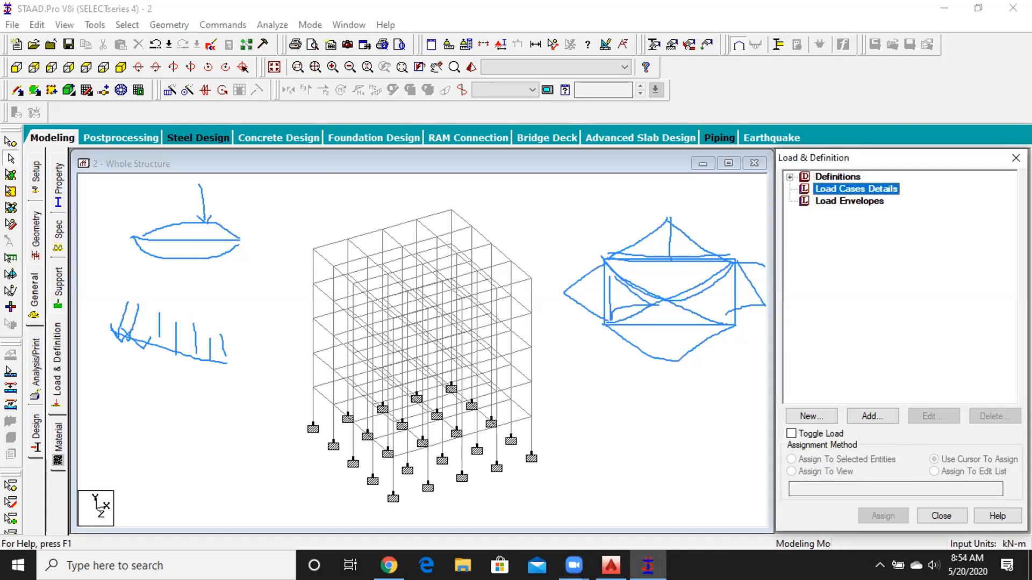
pyautogui.click(873, 416)
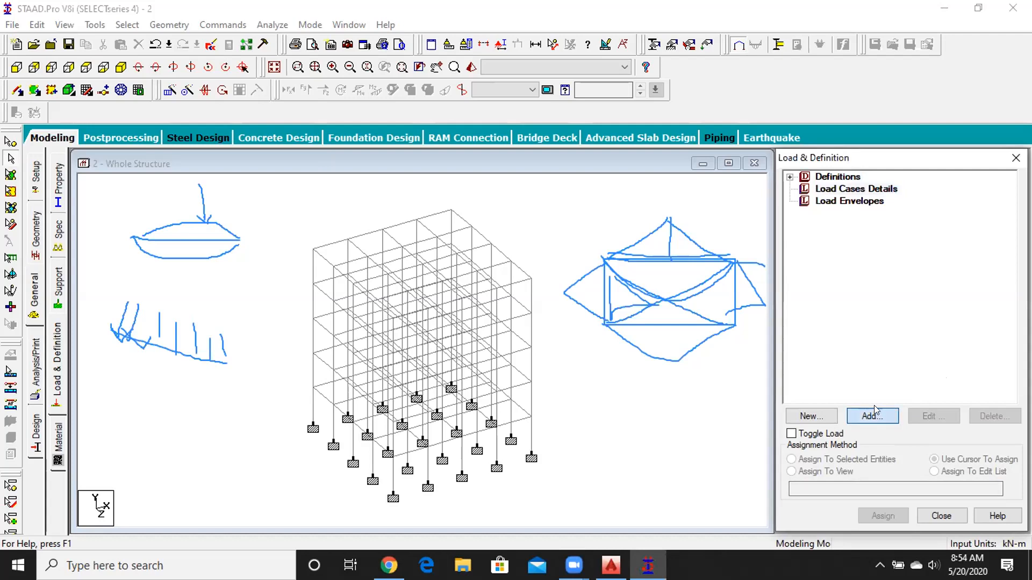
pyautogui.click(568, 195)
pyautogui.click(562, 217)
pyautogui.click(650, 441)
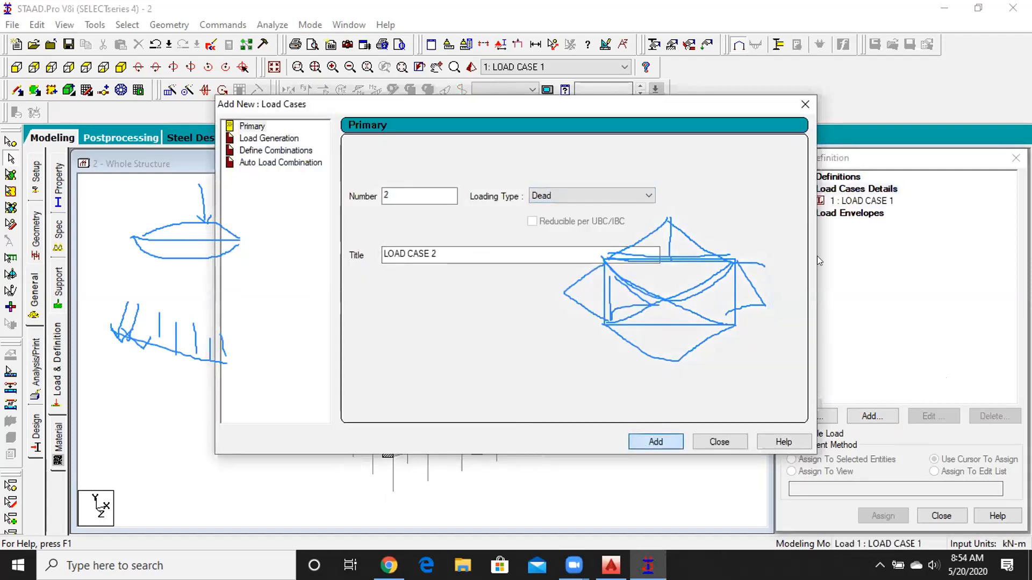
pyautogui.click(719, 442)
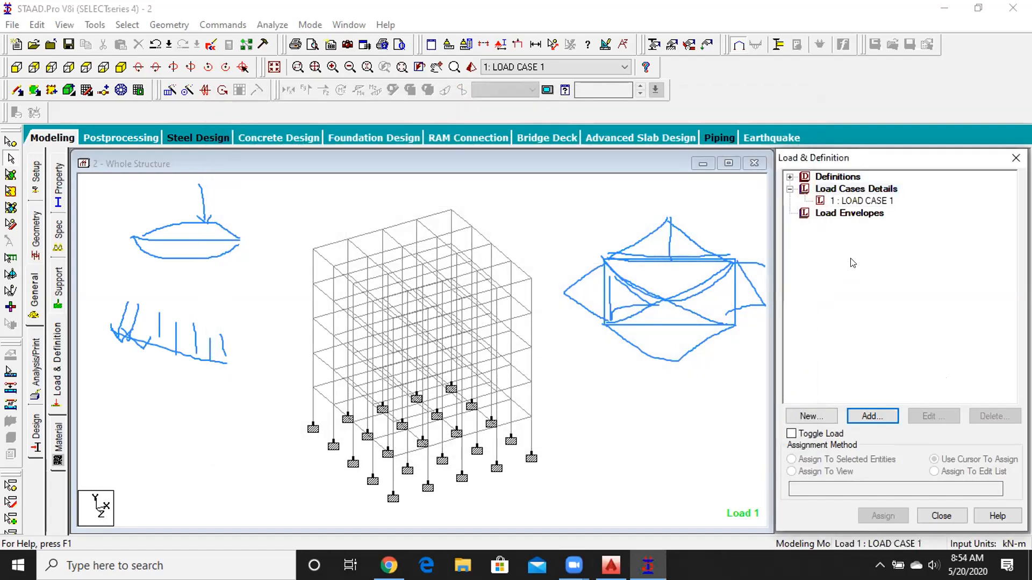
# Examine the uniform force, concentrated force, linear varying and trapezoidal member load options for load case 1, and close the dialog without adding one
pyautogui.click(858, 201)
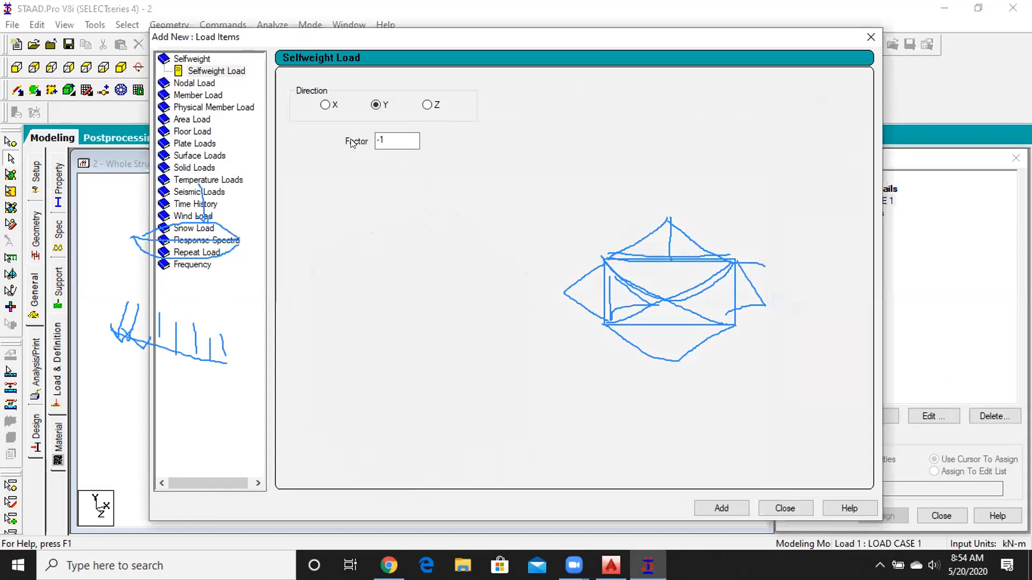
pyautogui.click(194, 95)
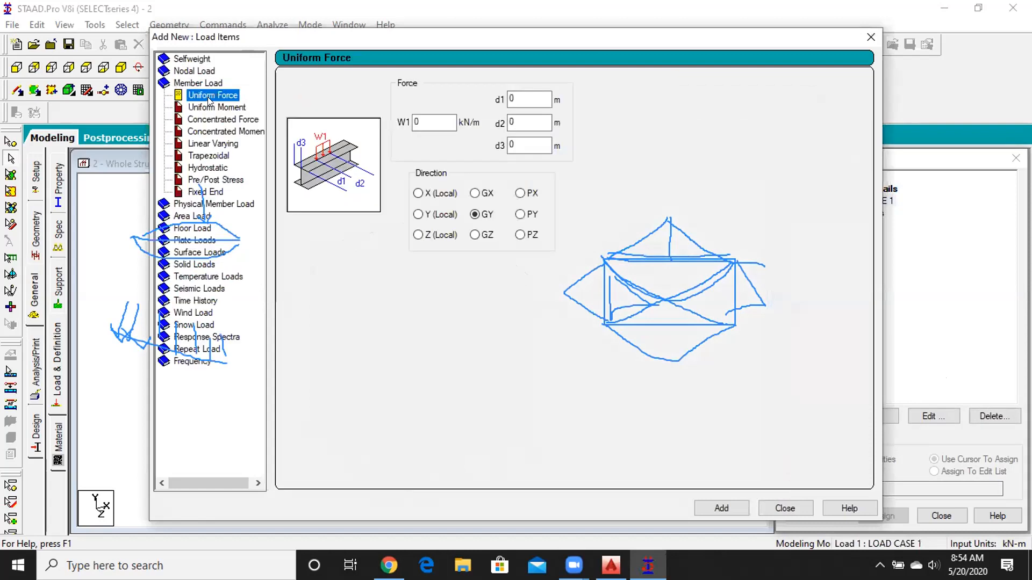
pyautogui.moveTo(247, 43); pyautogui.dragTo(259, 136)
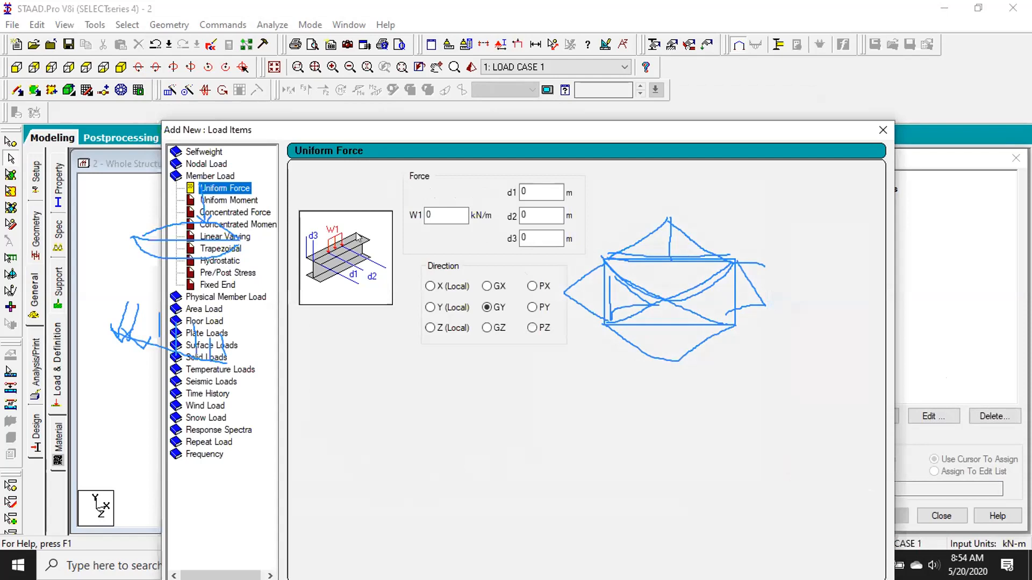
pyautogui.click(259, 213)
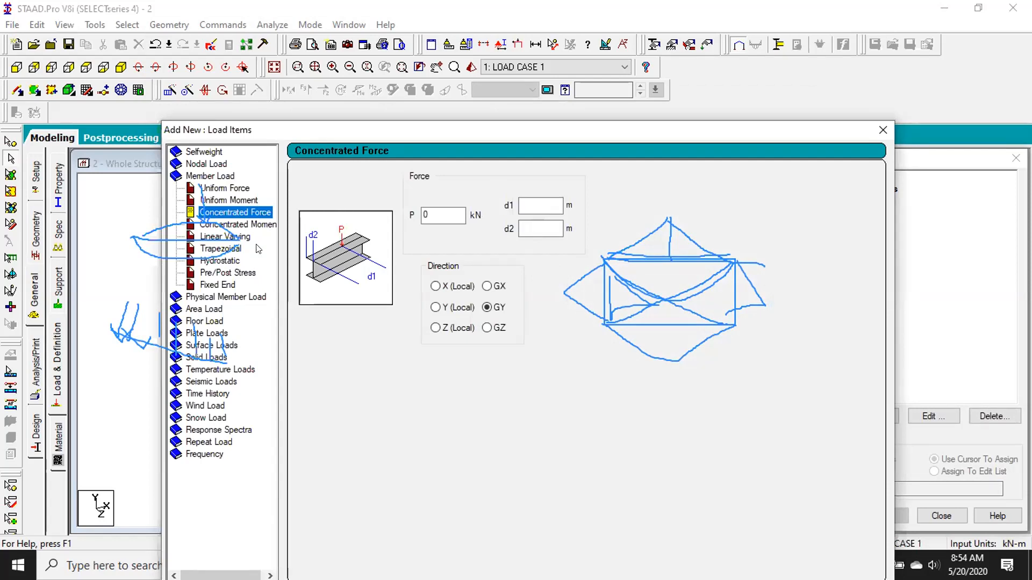
pyautogui.click(247, 237)
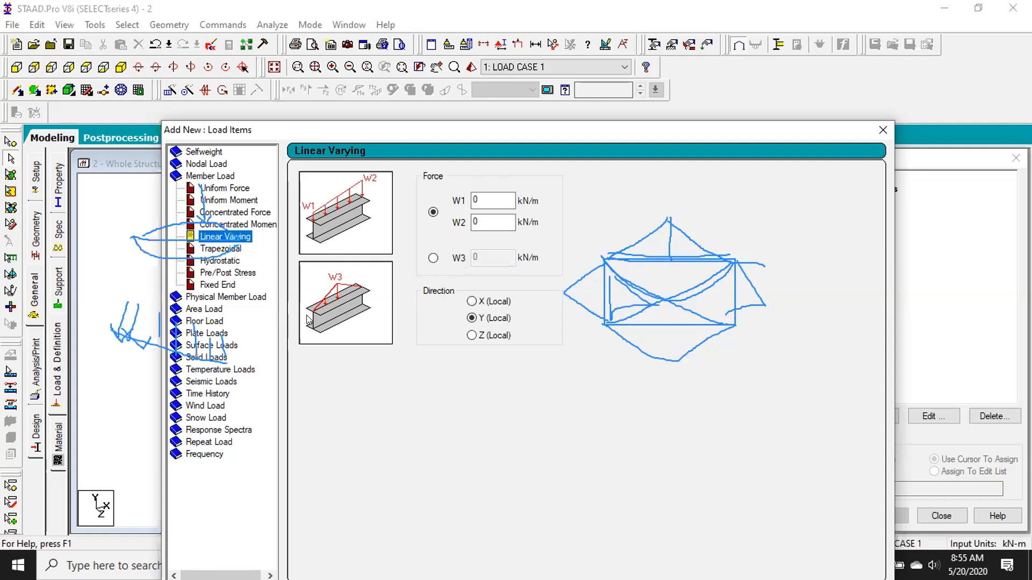
pyautogui.click(213, 251)
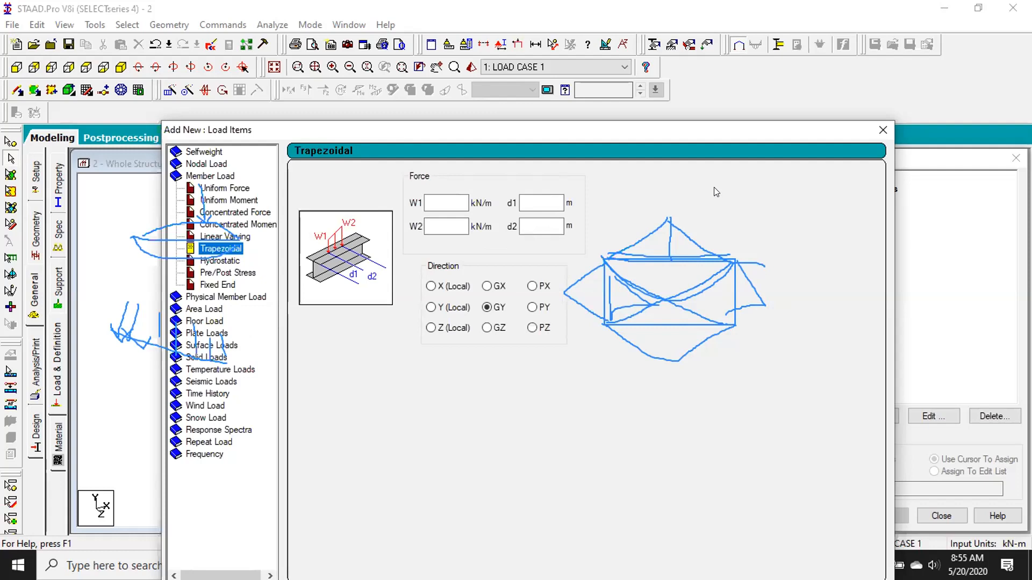
pyautogui.click(883, 130)
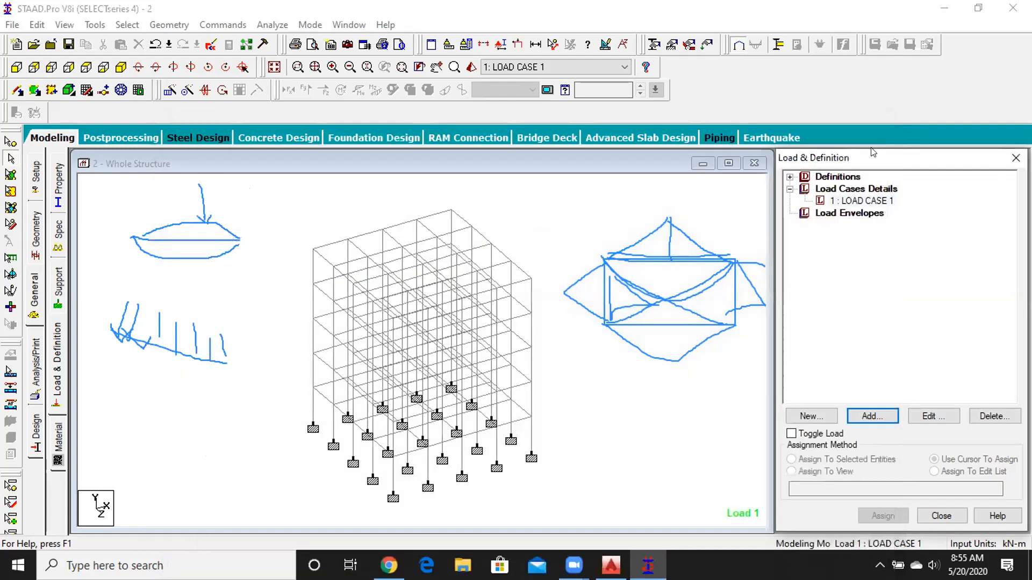
# Delete LOAD CASE 1 from the load cases details and return to the whole structure view
pyautogui.click(839, 202)
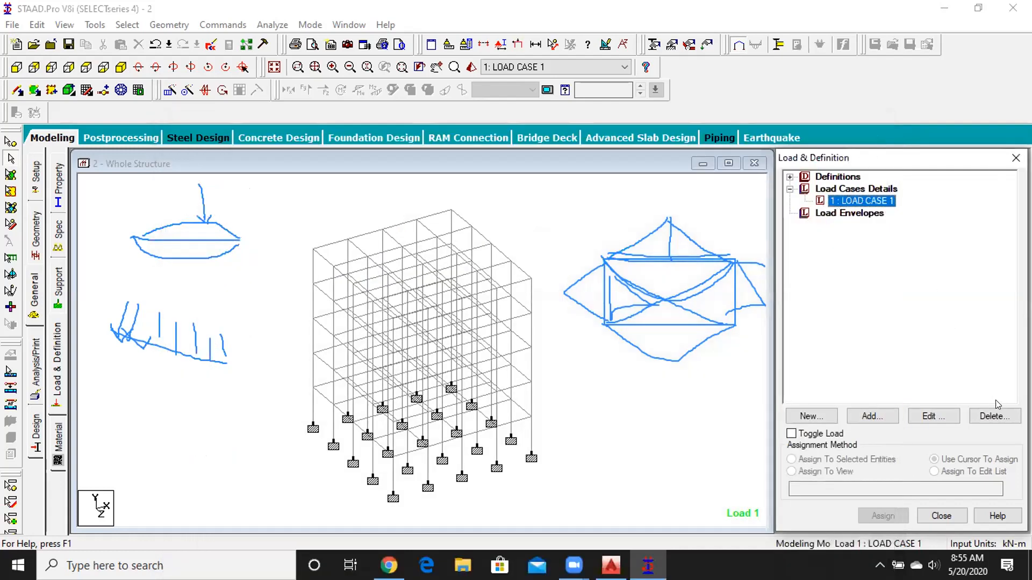
pyautogui.click(993, 415)
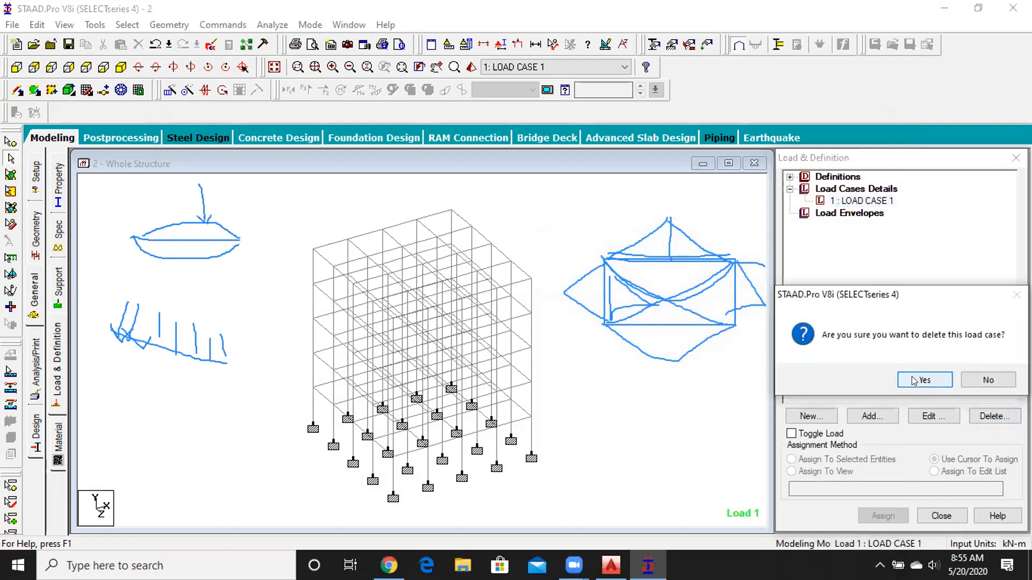
pyautogui.click(912, 379)
pyautogui.click(549, 261)
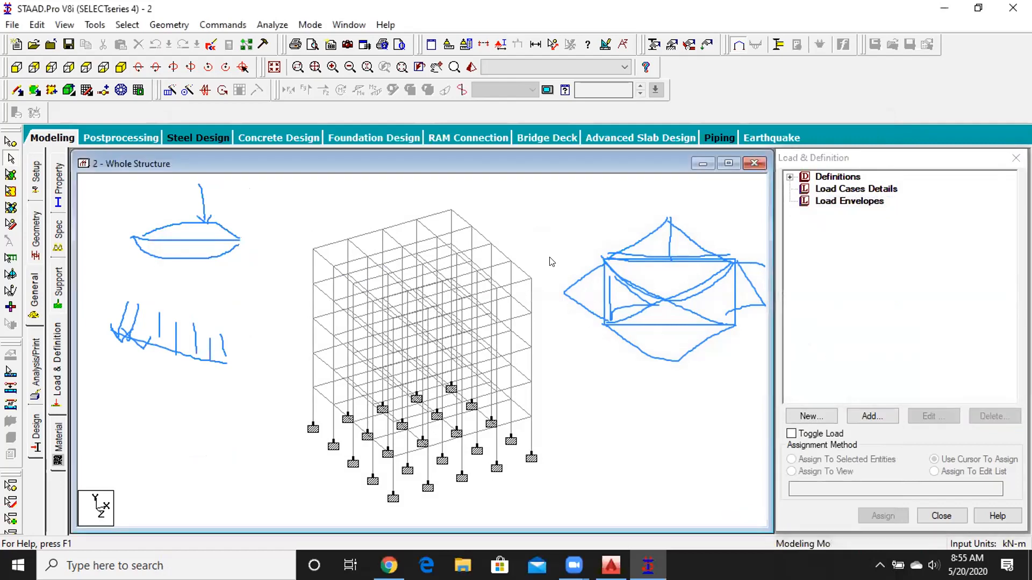